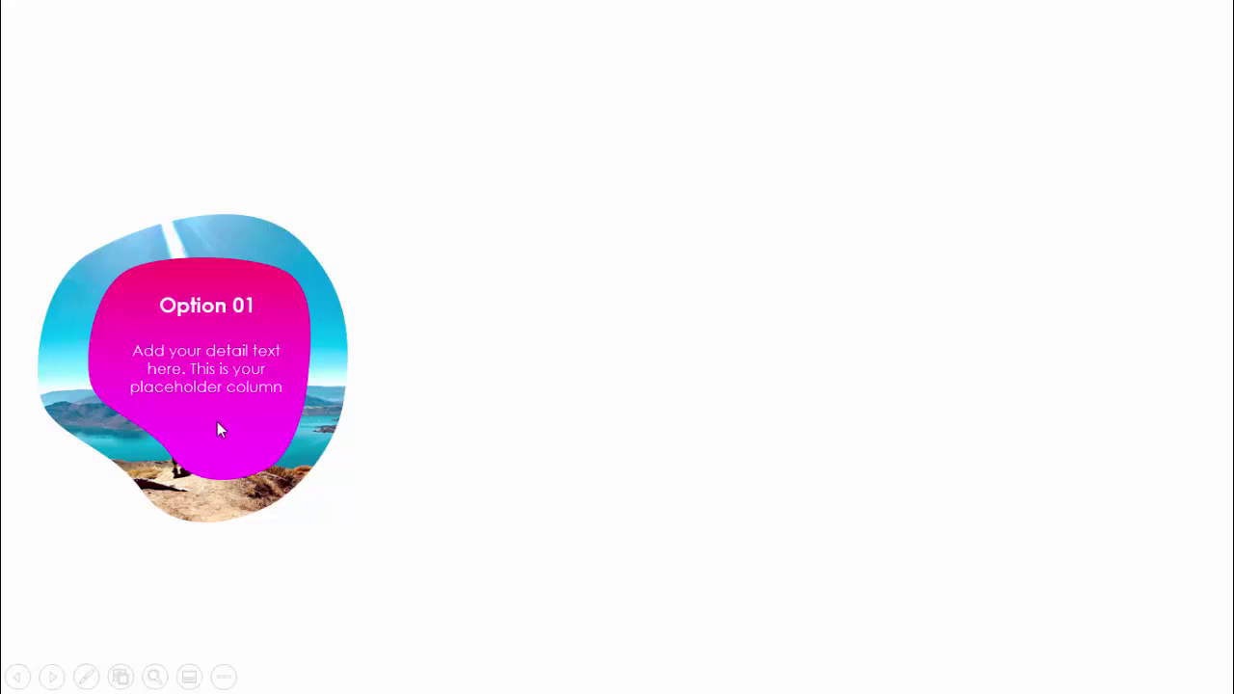
Advance through the blob animations and slides to the grayscale Option 01–03 slide.
click(633, 463)
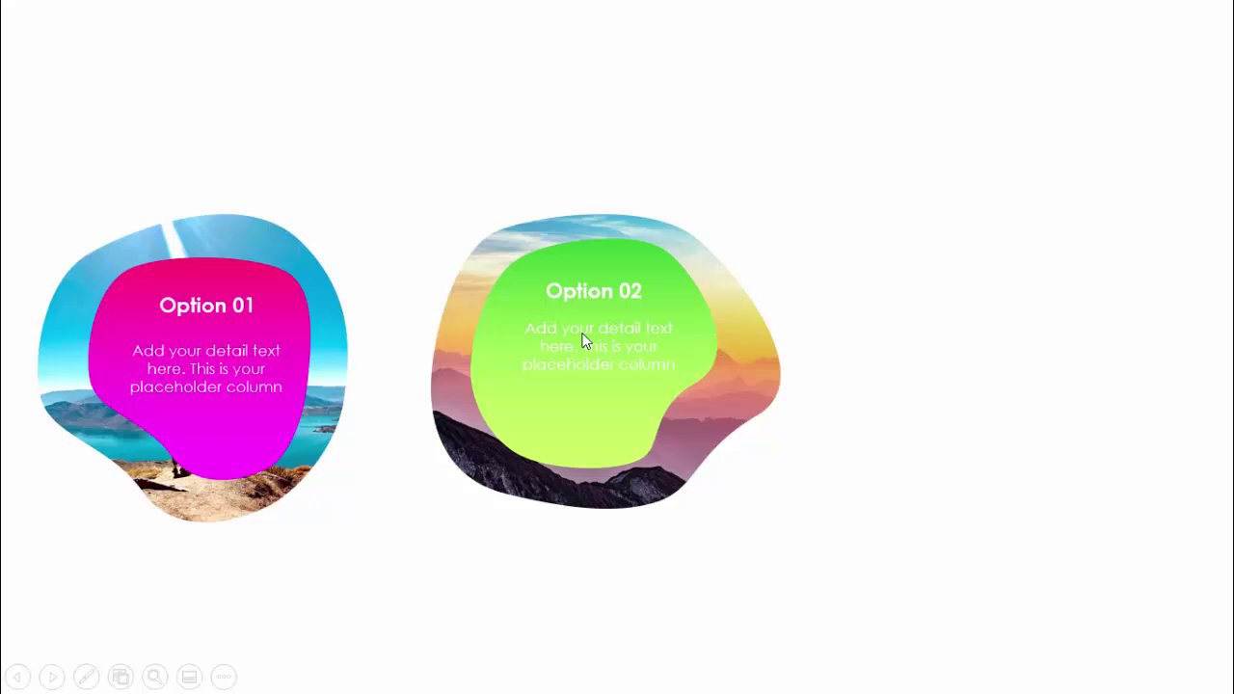
click(993, 404)
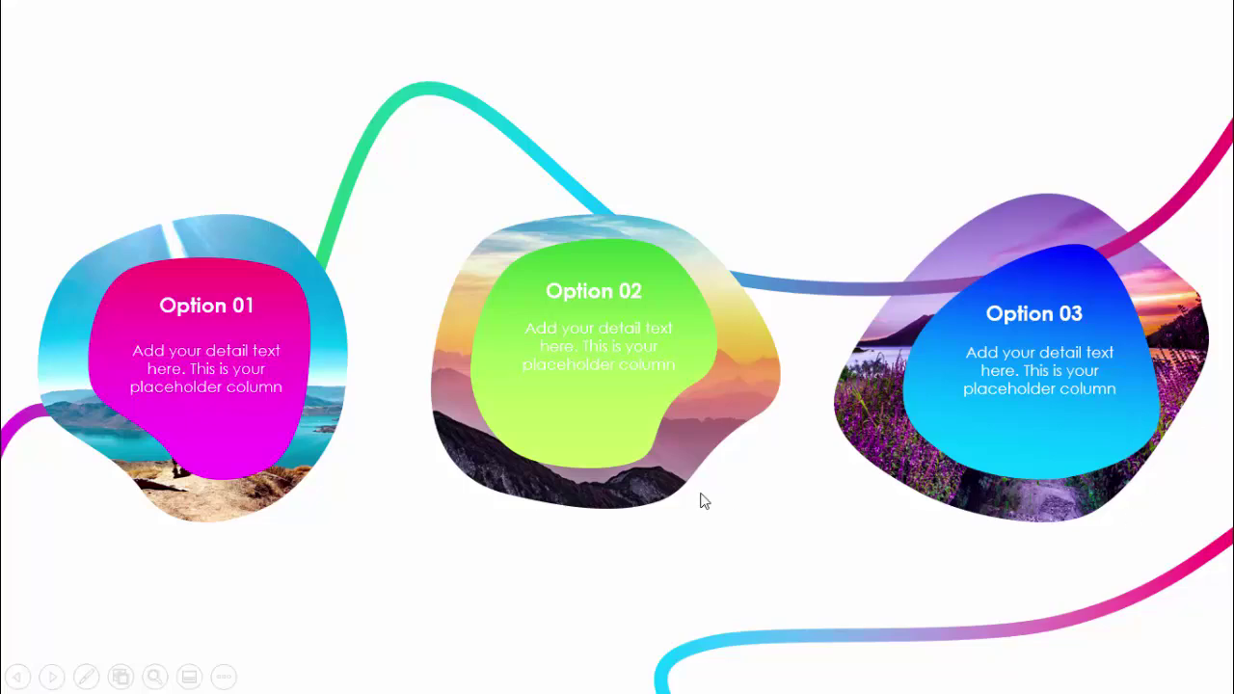
click(806, 480)
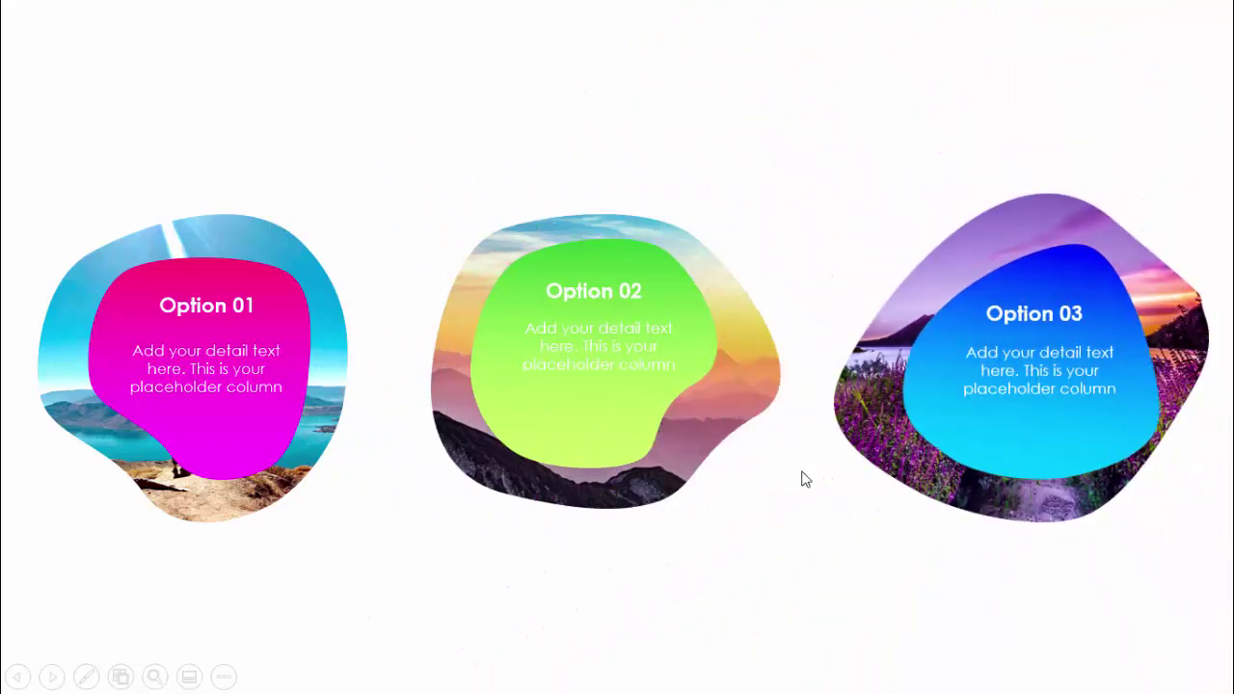
click(806, 479)
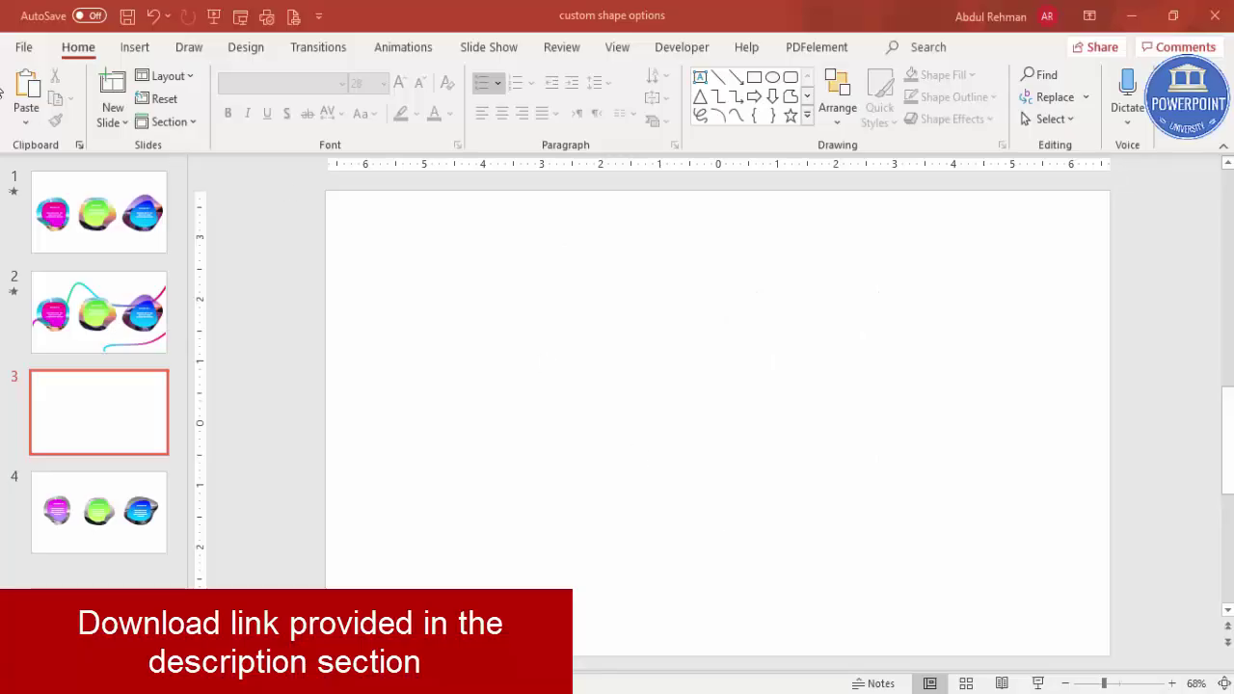
Draw a pentagon on slide 3, position it, and set its outline to No Outline.
click(128, 52)
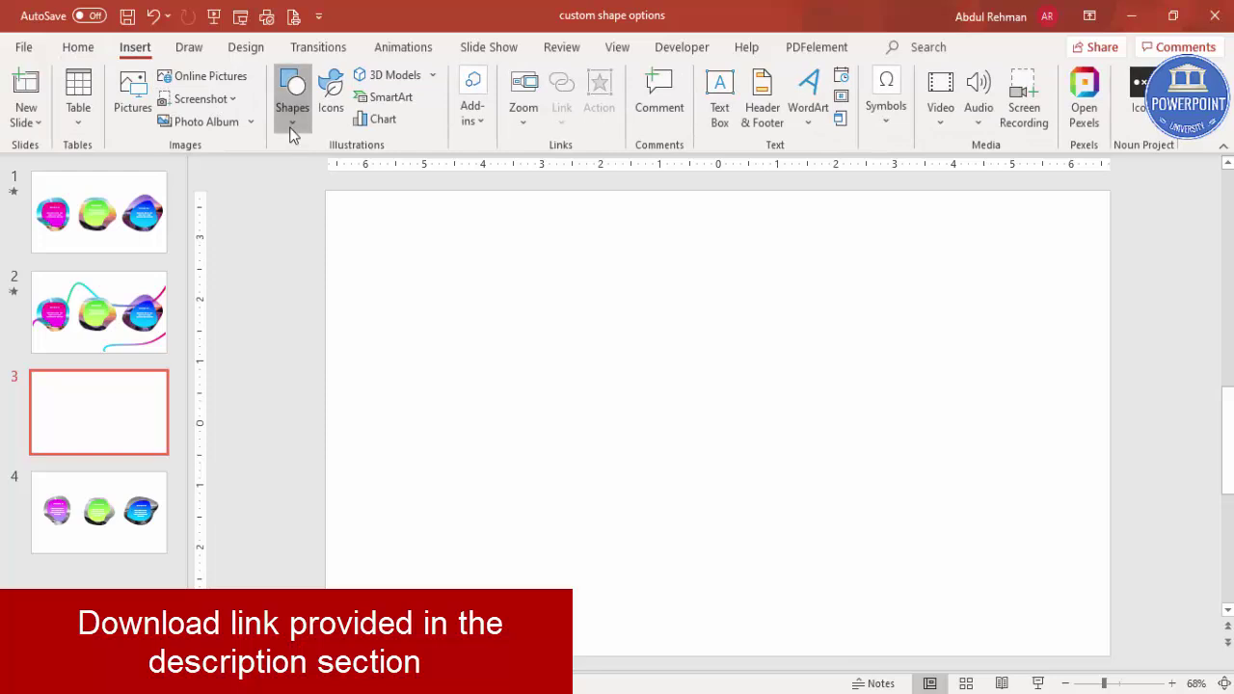
click(292, 124)
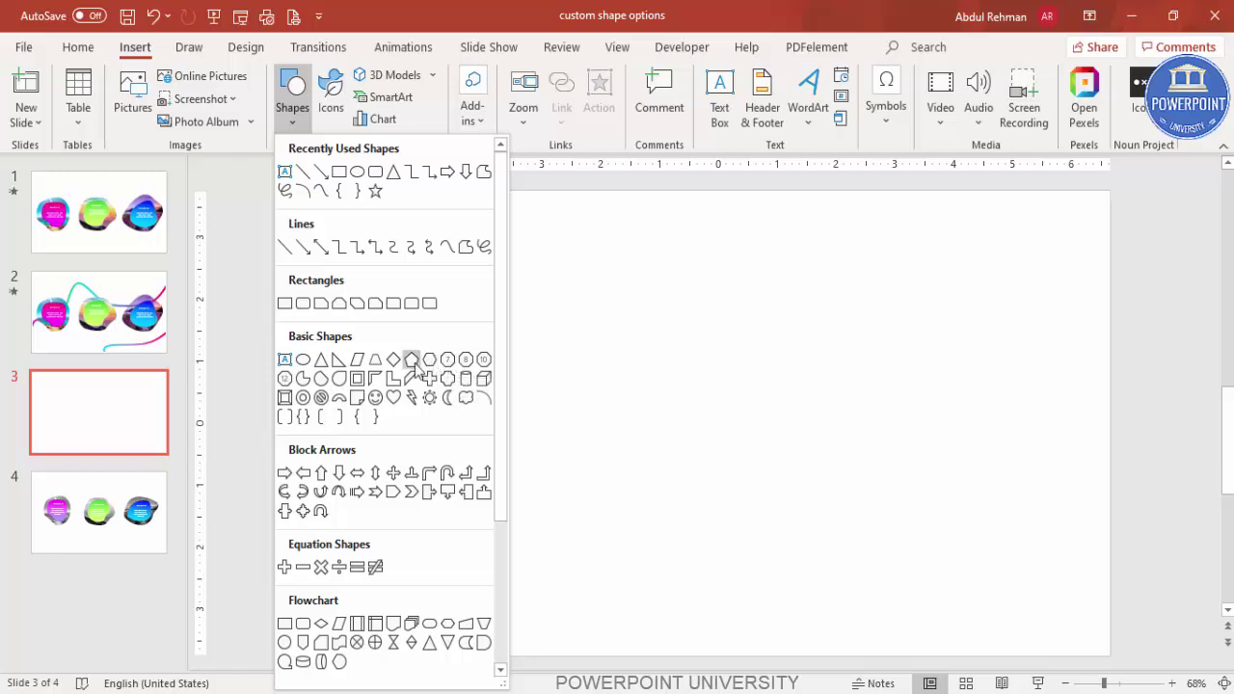
click(412, 359)
drag(568, 359, 748, 549)
drag(681, 447, 627, 395)
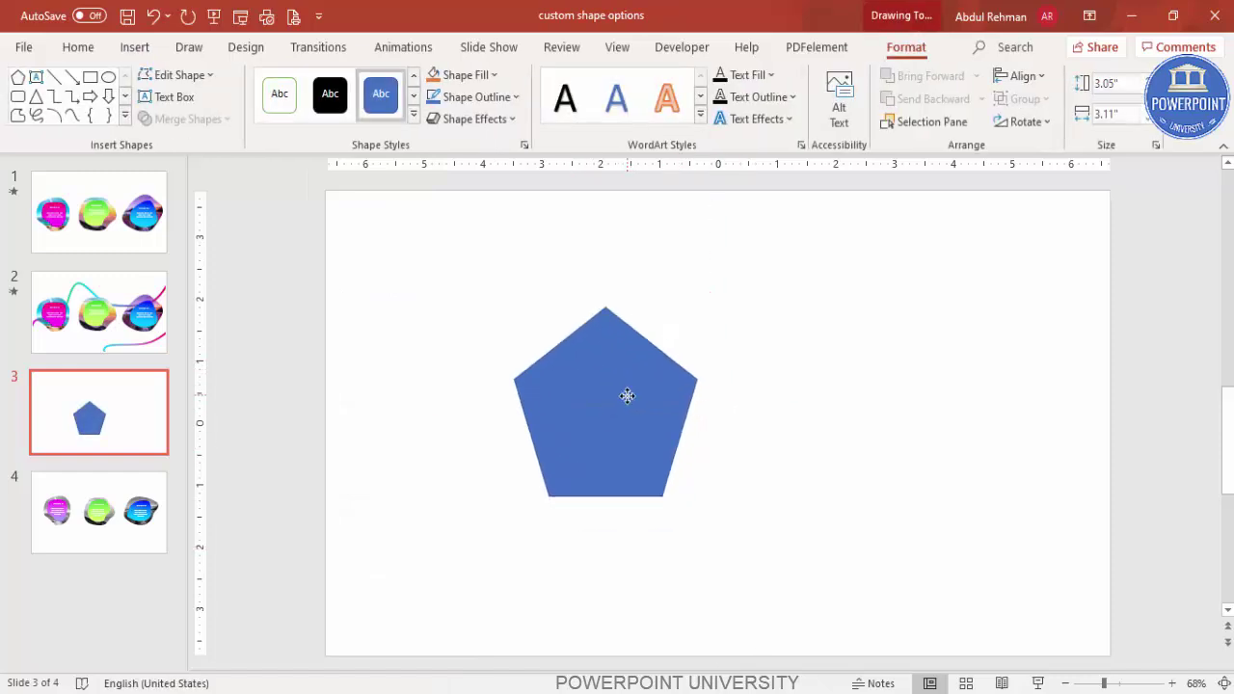
click(504, 98)
click(501, 362)
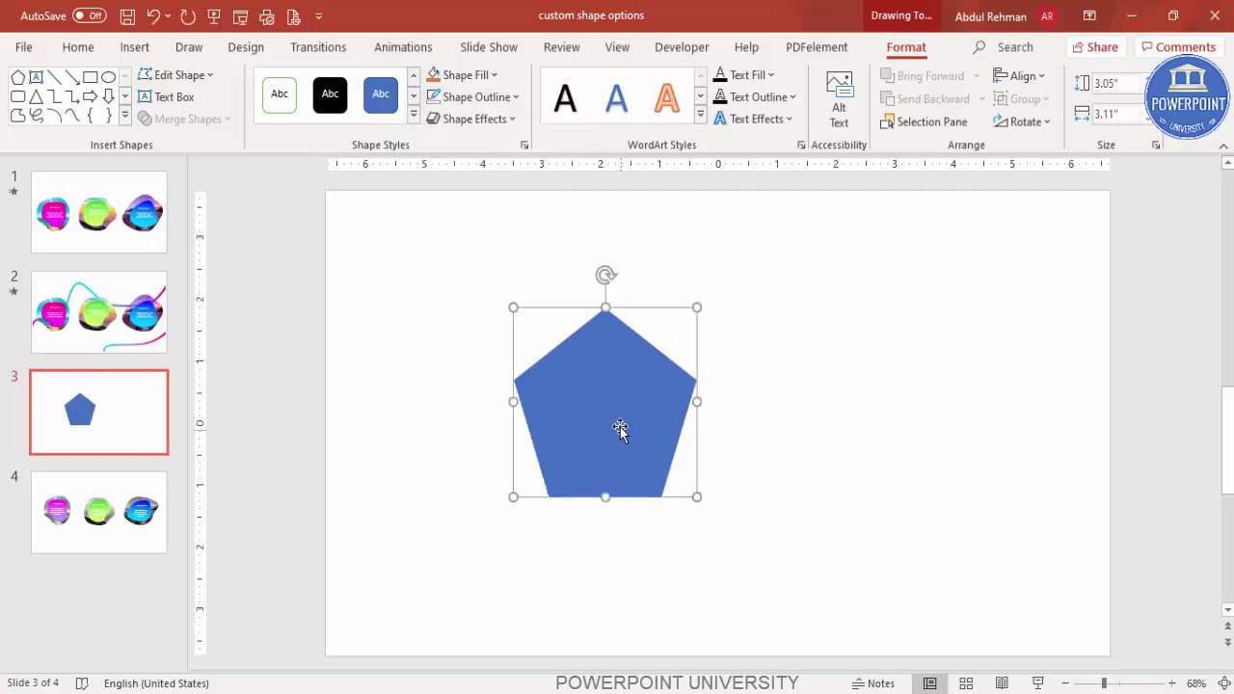
In Edit Points, make all five pentagon vertices Smooth Points.
right_click(618, 403)
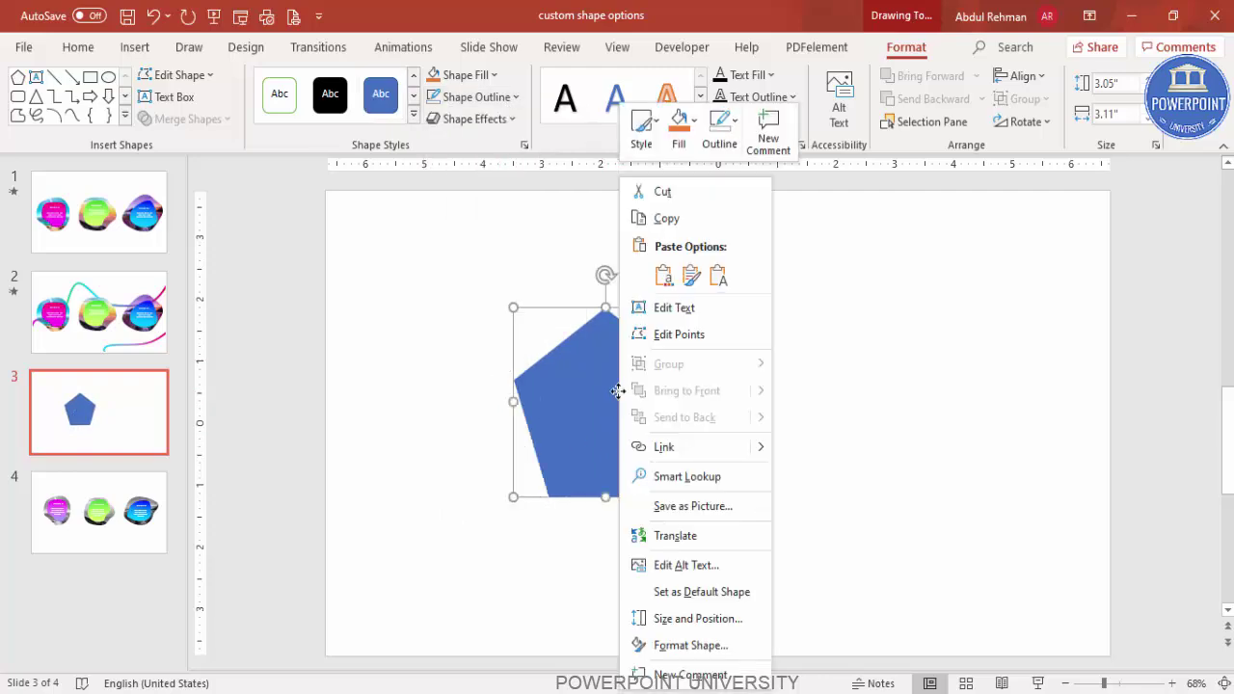
click(701, 340)
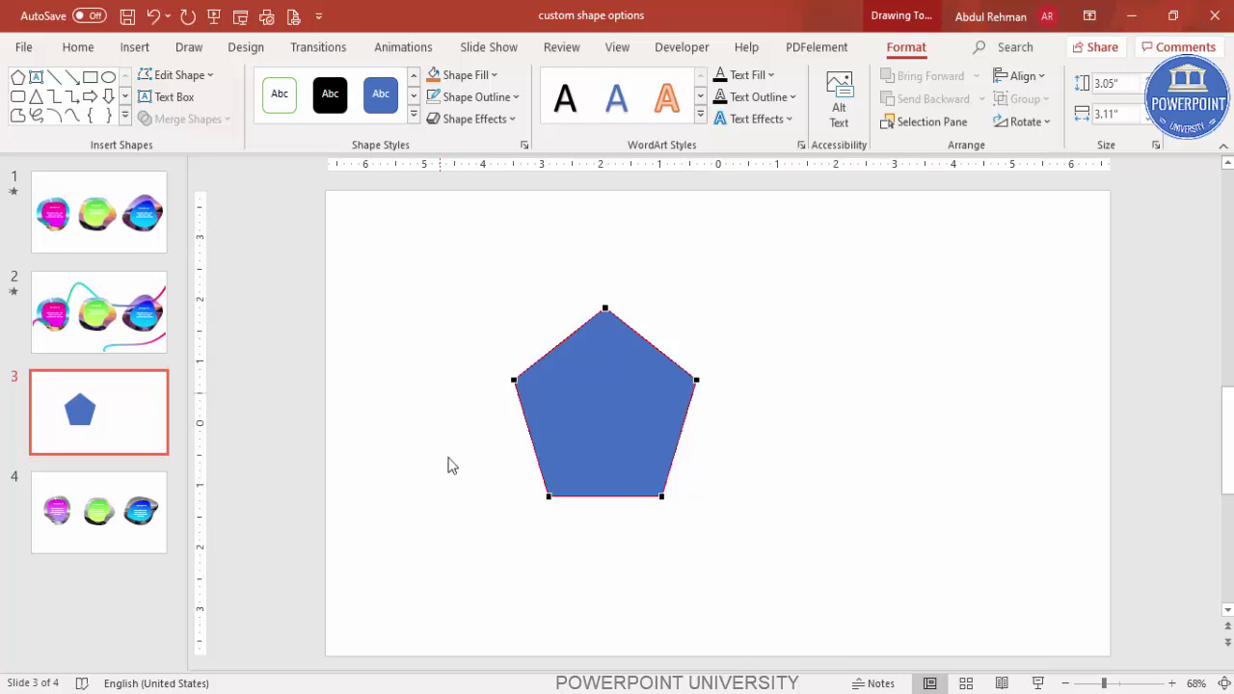
right_click(607, 308)
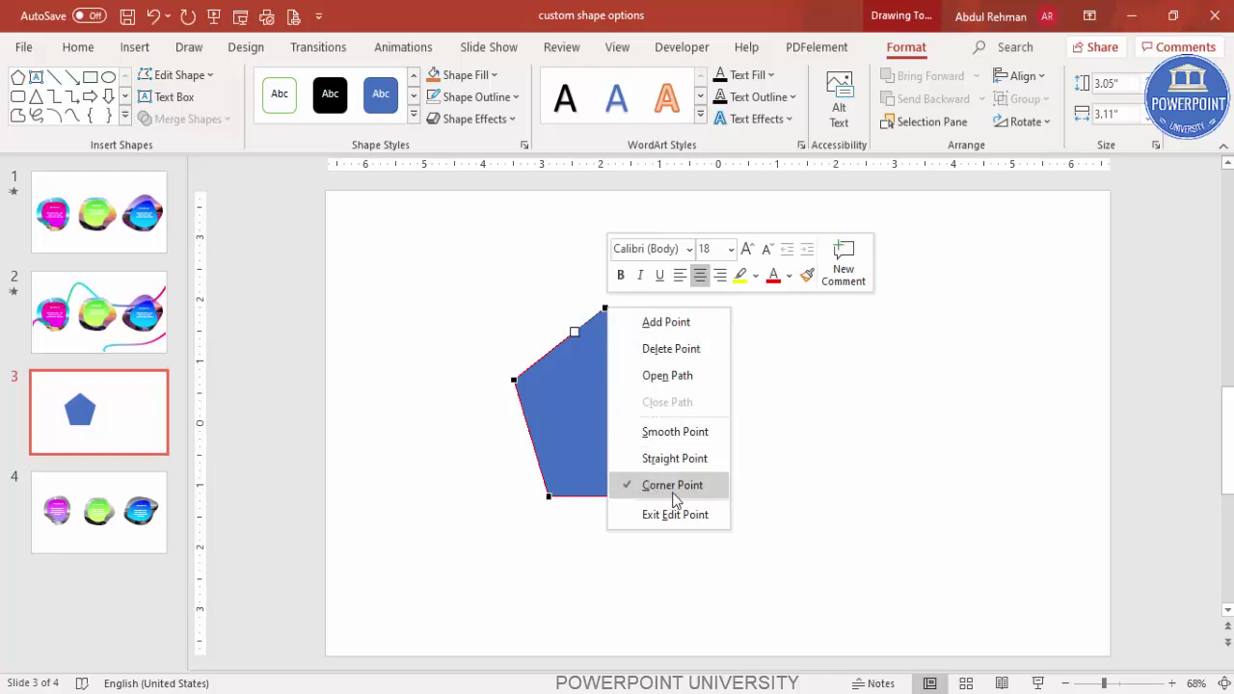
click(675, 432)
click(700, 380)
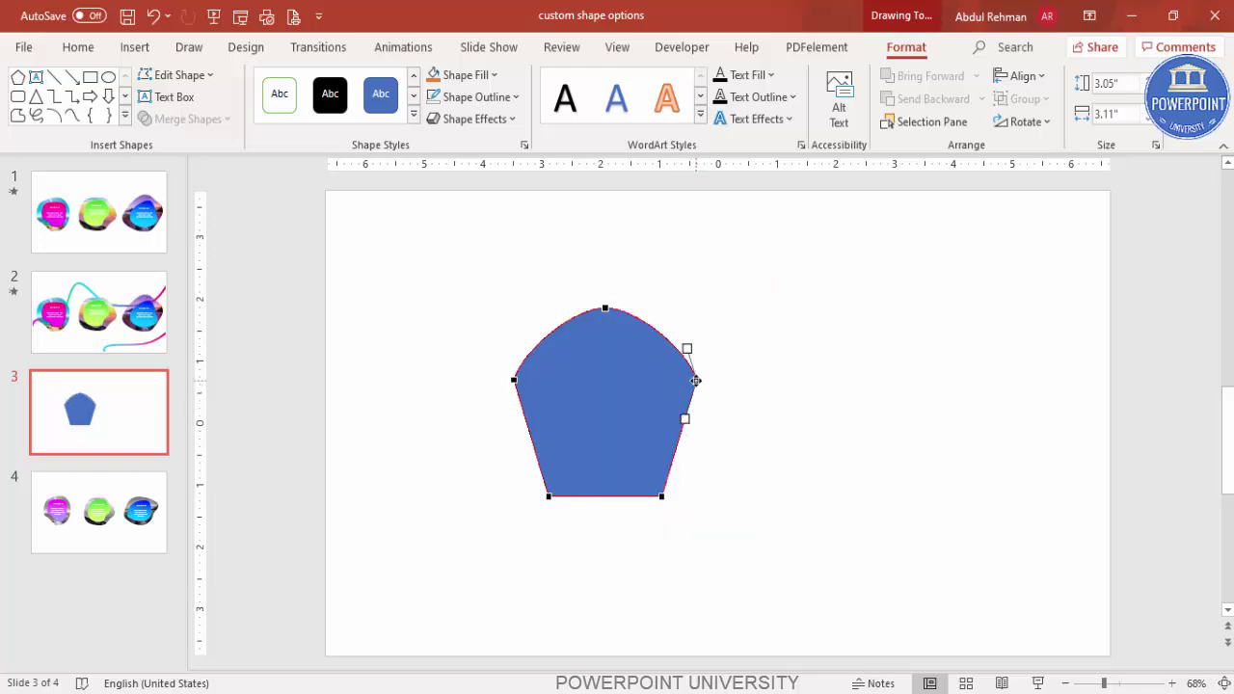
right_click(700, 380)
click(749, 501)
click(659, 496)
right_click(659, 496)
click(719, 403)
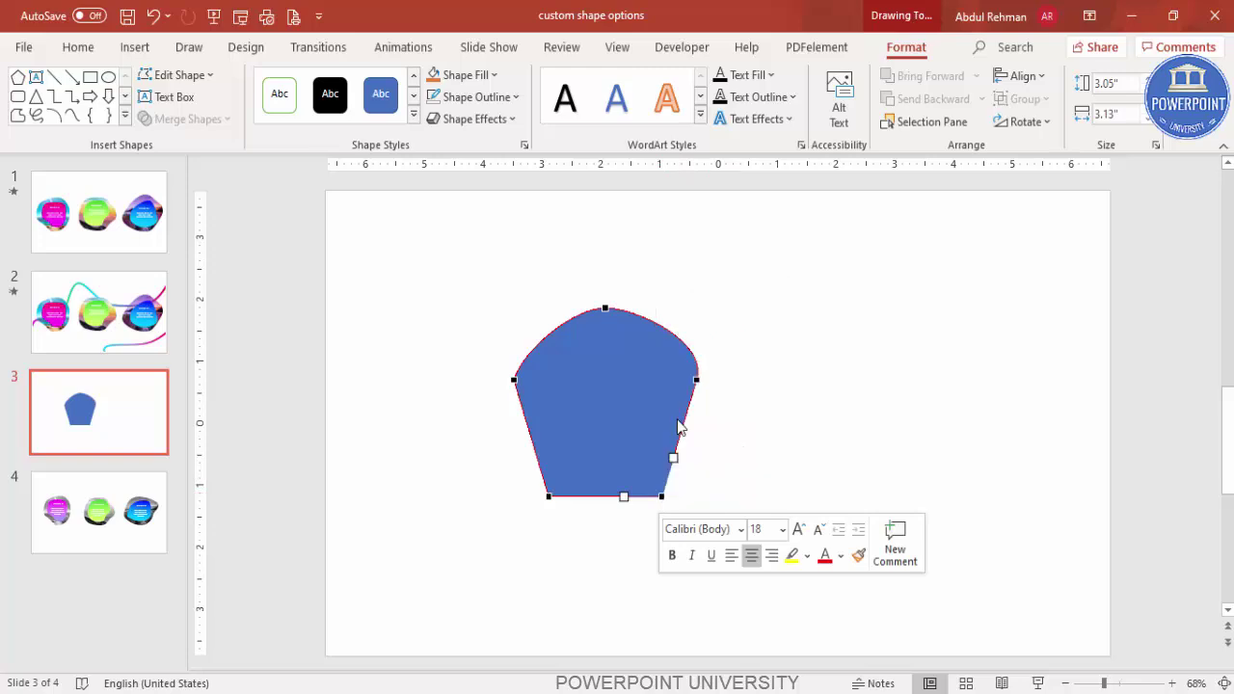
click(549, 499)
right_click(549, 499)
click(595, 430)
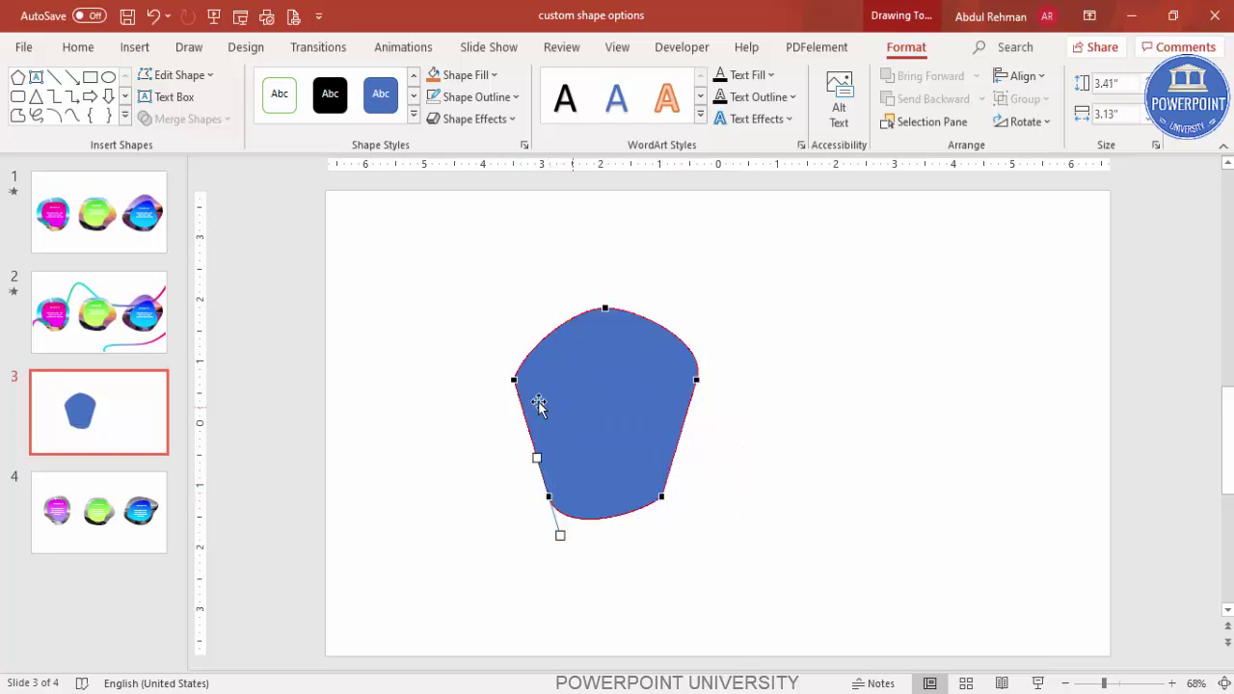
click(515, 381)
right_click(515, 381)
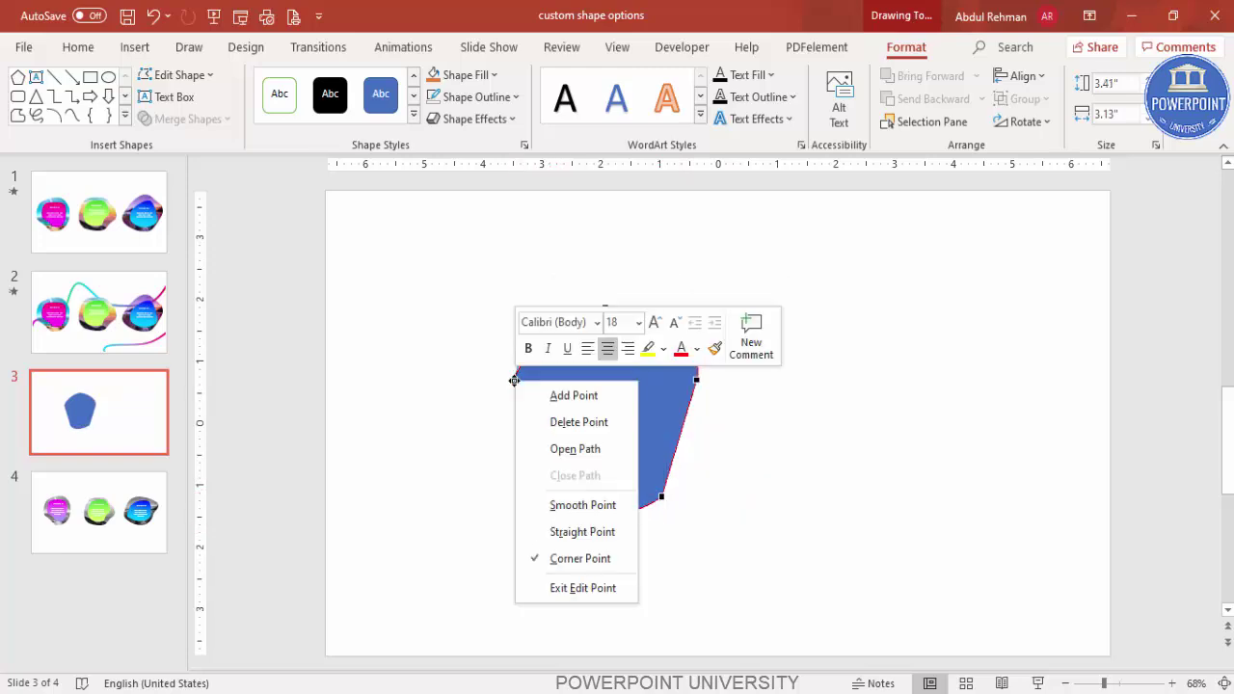
click(577, 505)
Pull the bottom vertices out, bulge the right side, then move the blob left.
drag(661, 500, 703, 512)
drag(557, 497, 537, 512)
click(696, 380)
drag(680, 346, 698, 342)
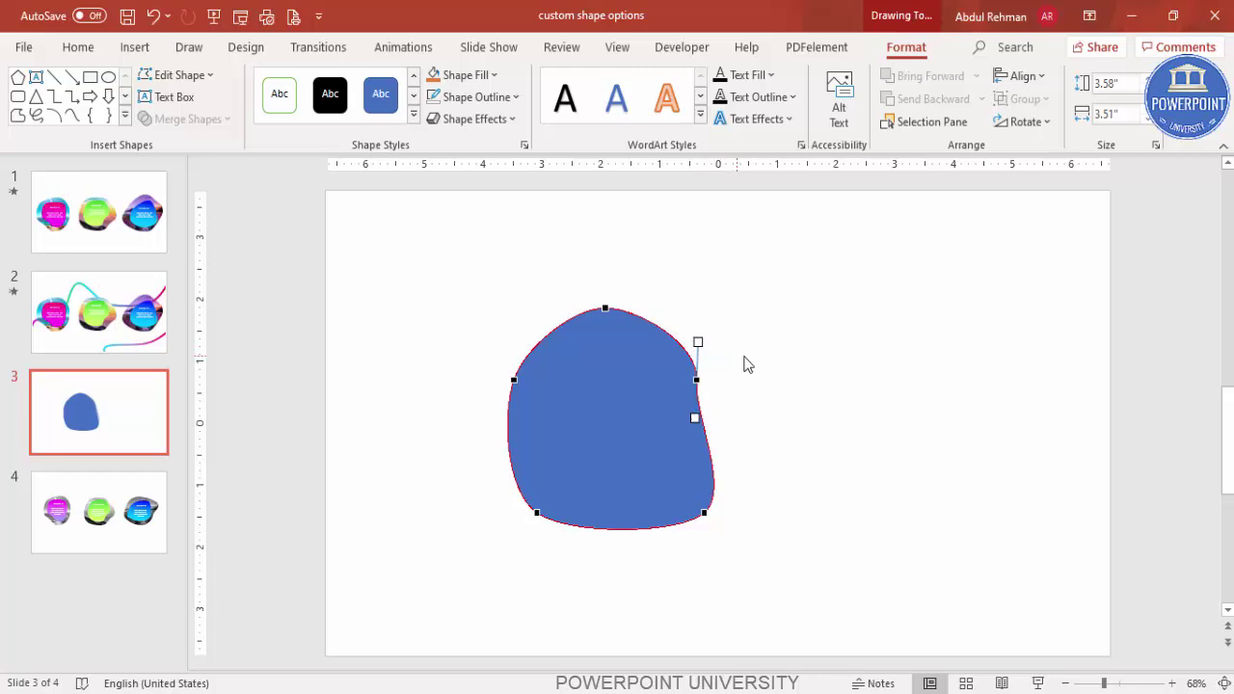
click(713, 366)
drag(642, 388, 508, 375)
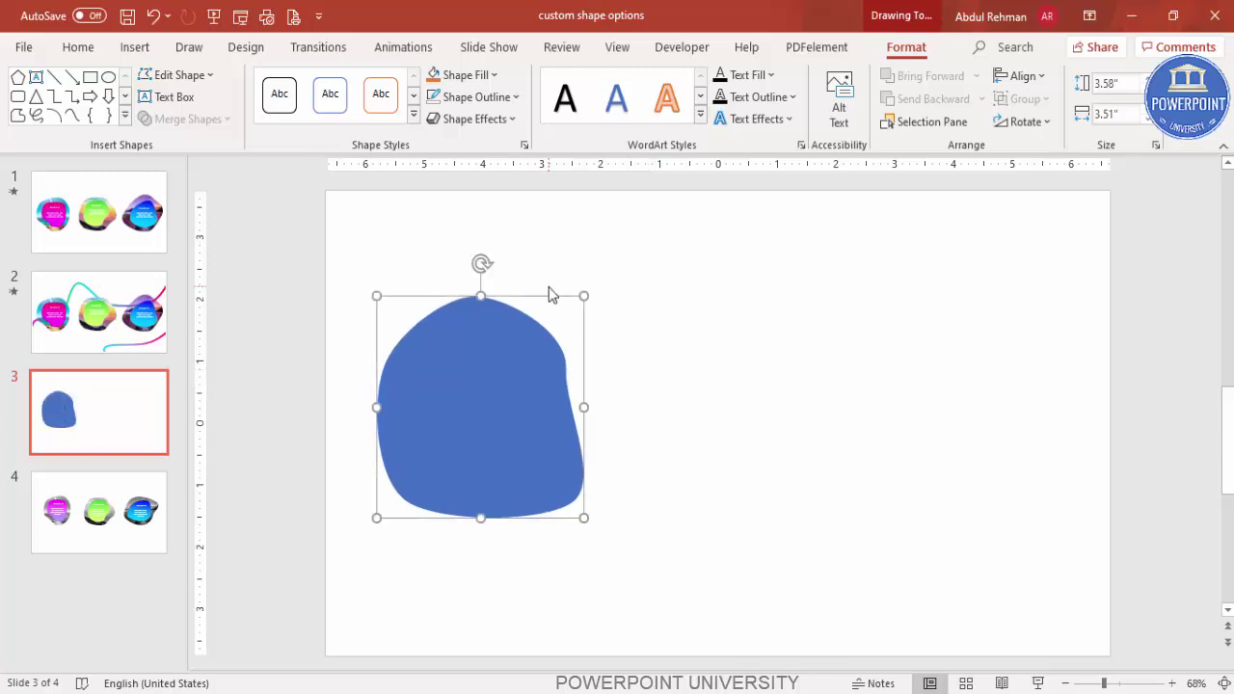
Draw a hexagon beside the first blob and remove its outline.
click(135, 47)
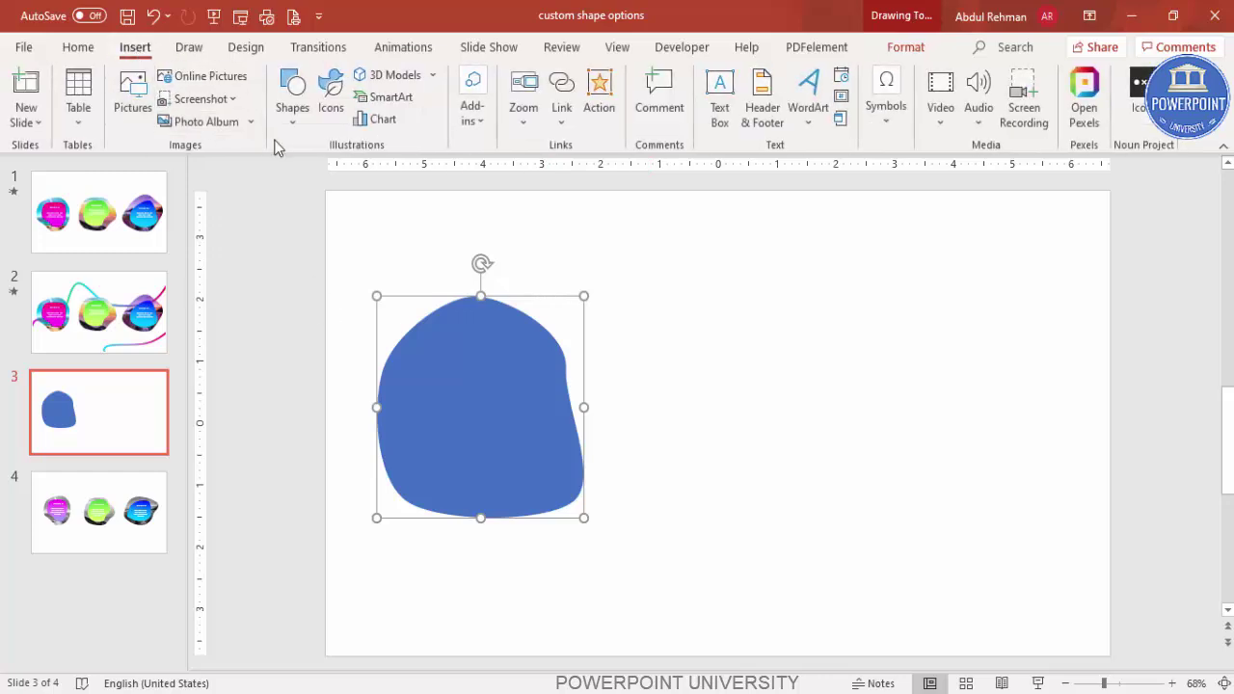
click(293, 121)
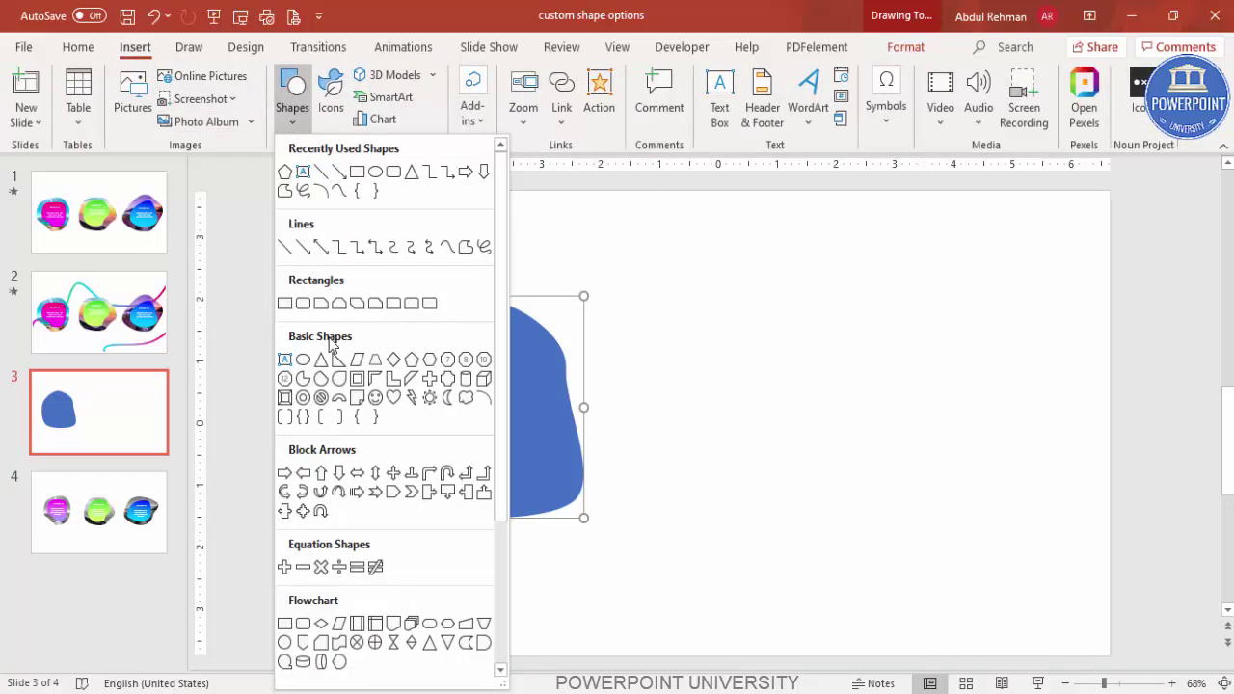
click(429, 362)
mouse_move(717, 298)
mouse_down()
mouse_move(844, 429)
mouse_move(873, 481)
mouse_up()
drag(835, 408, 801, 422)
click(487, 100)
click(524, 356)
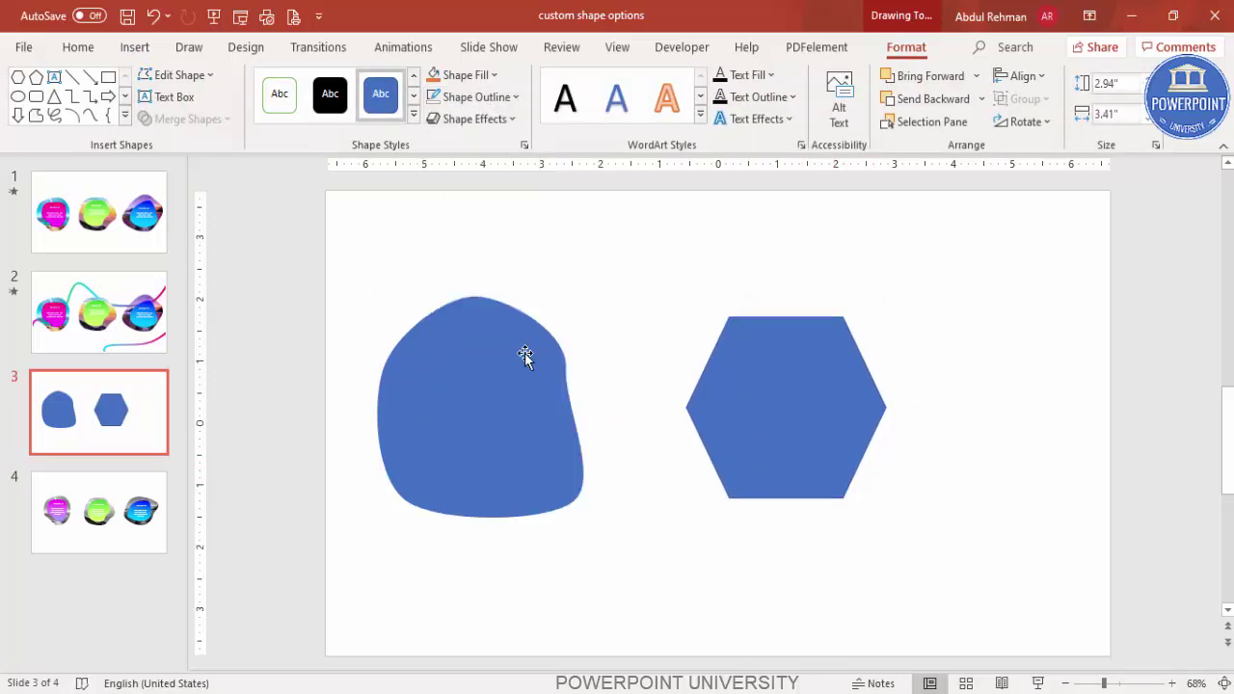
In Edit Points, make all six hexagon vertices Smooth Points.
click(746, 400)
right_click(745, 400)
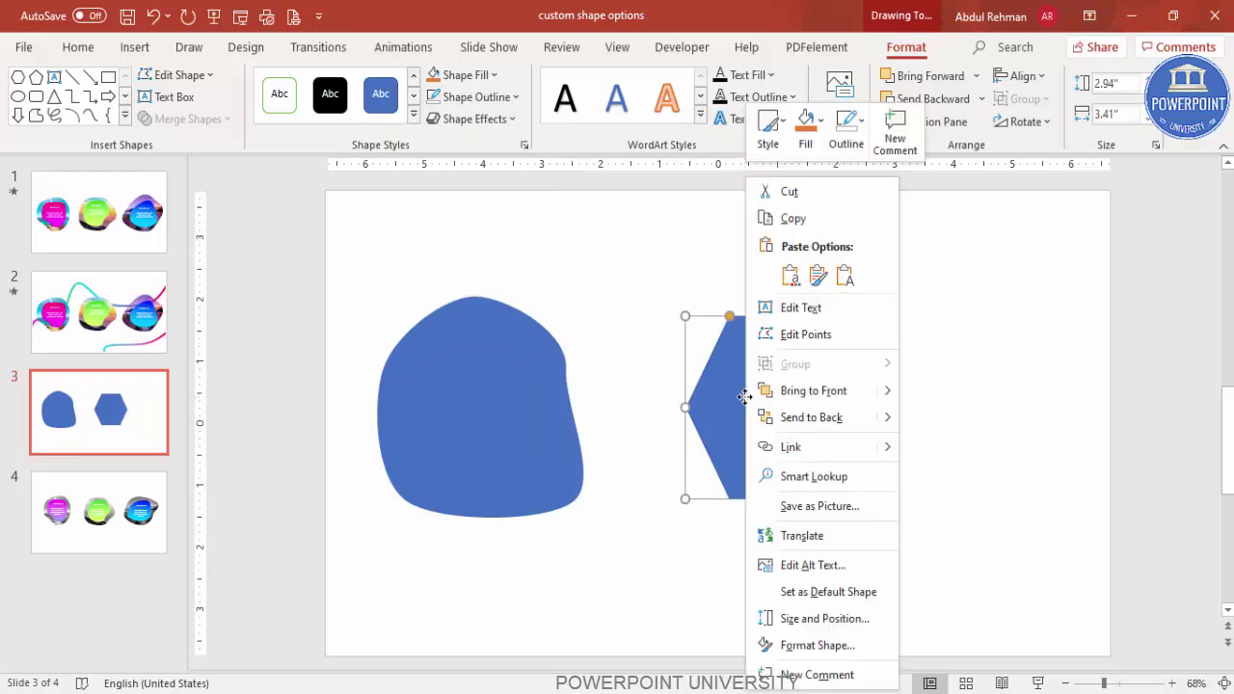
click(803, 332)
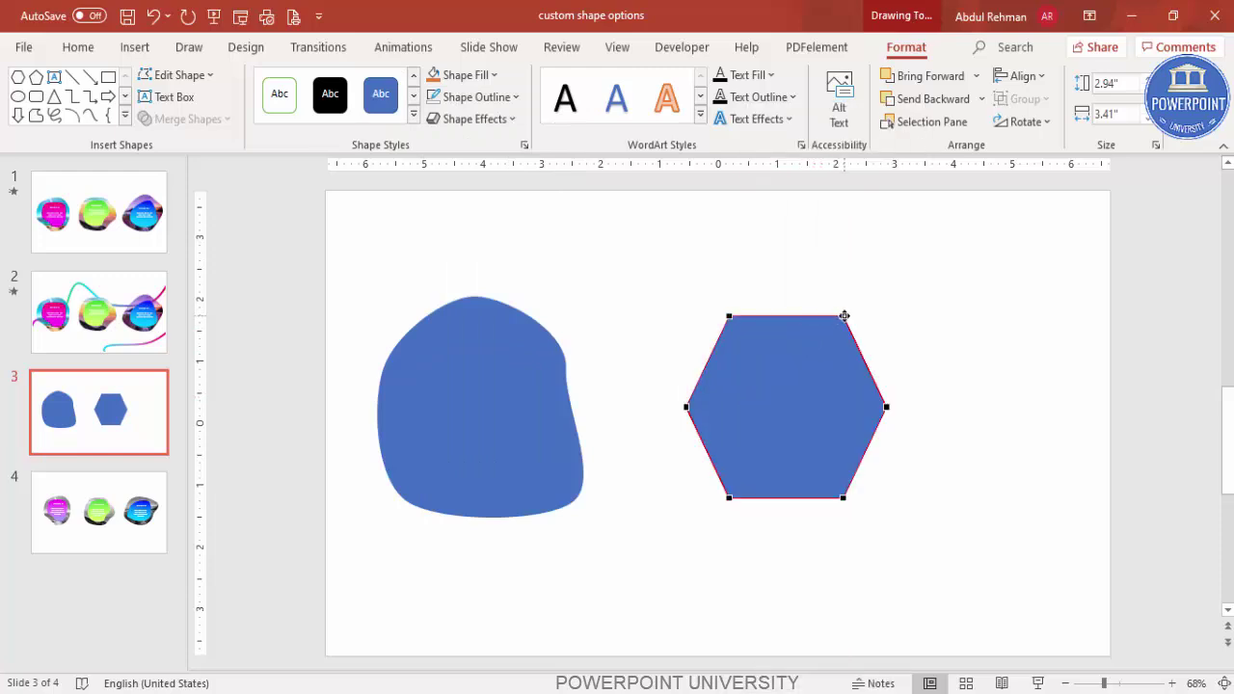
right_click(844, 315)
click(878, 440)
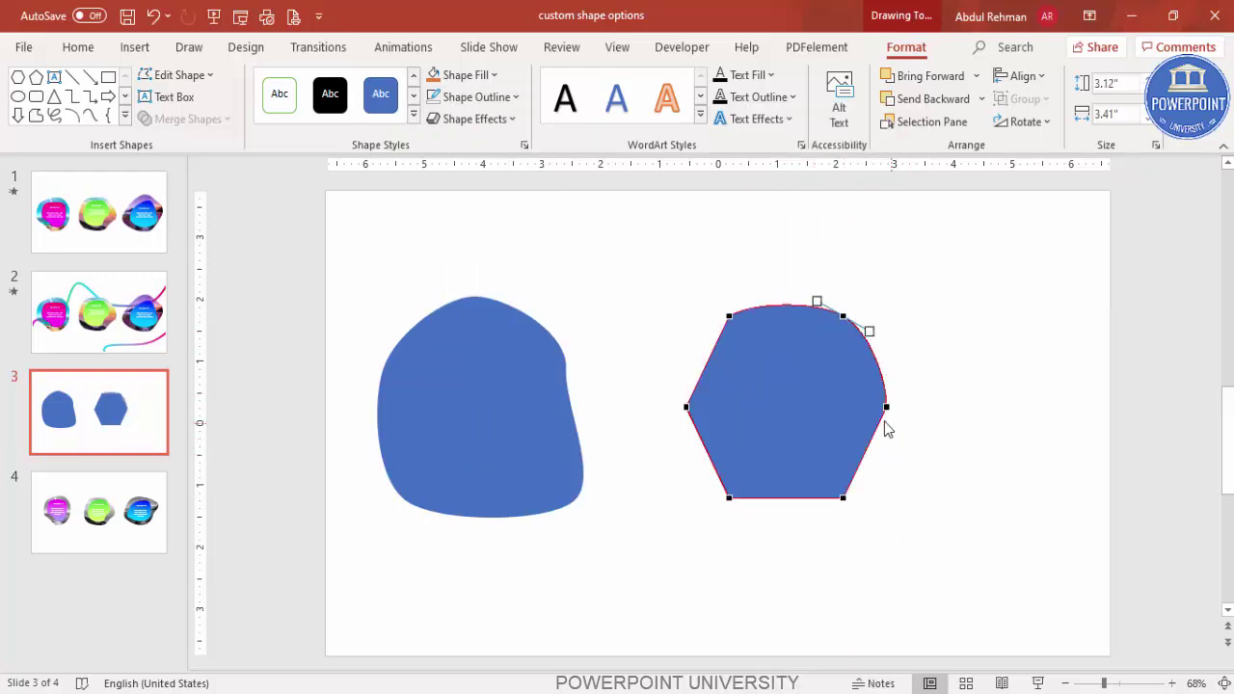
right_click(888, 407)
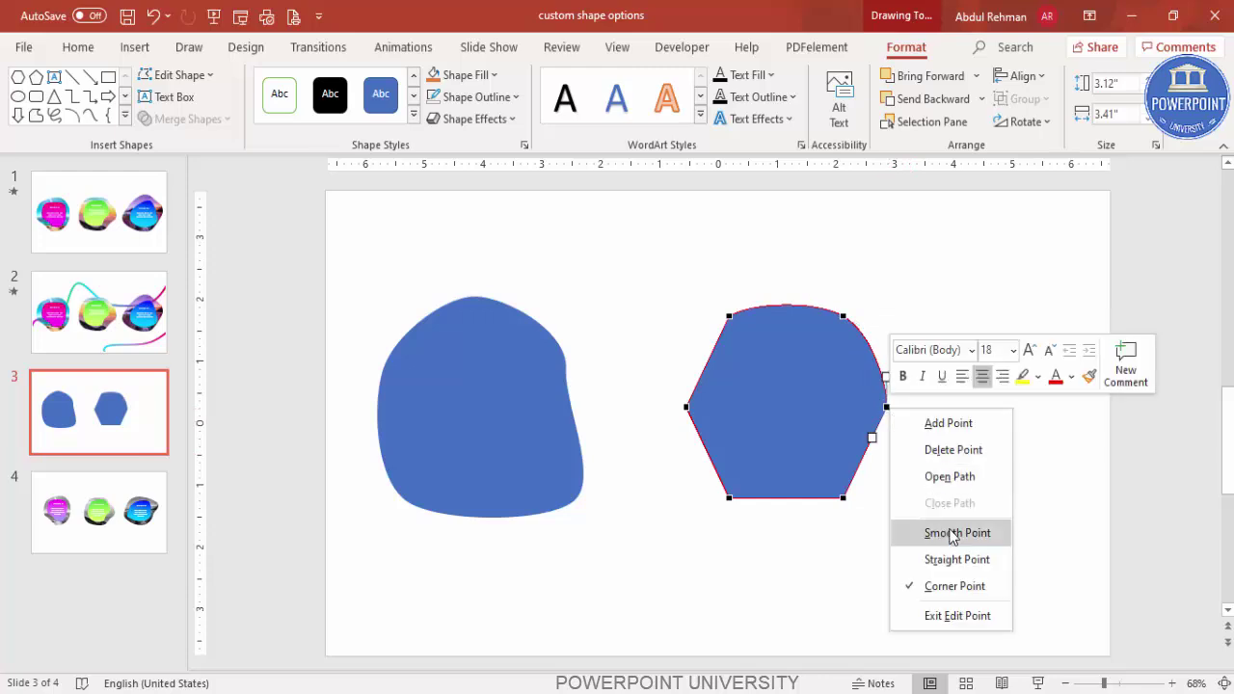
click(914, 529)
right_click(845, 499)
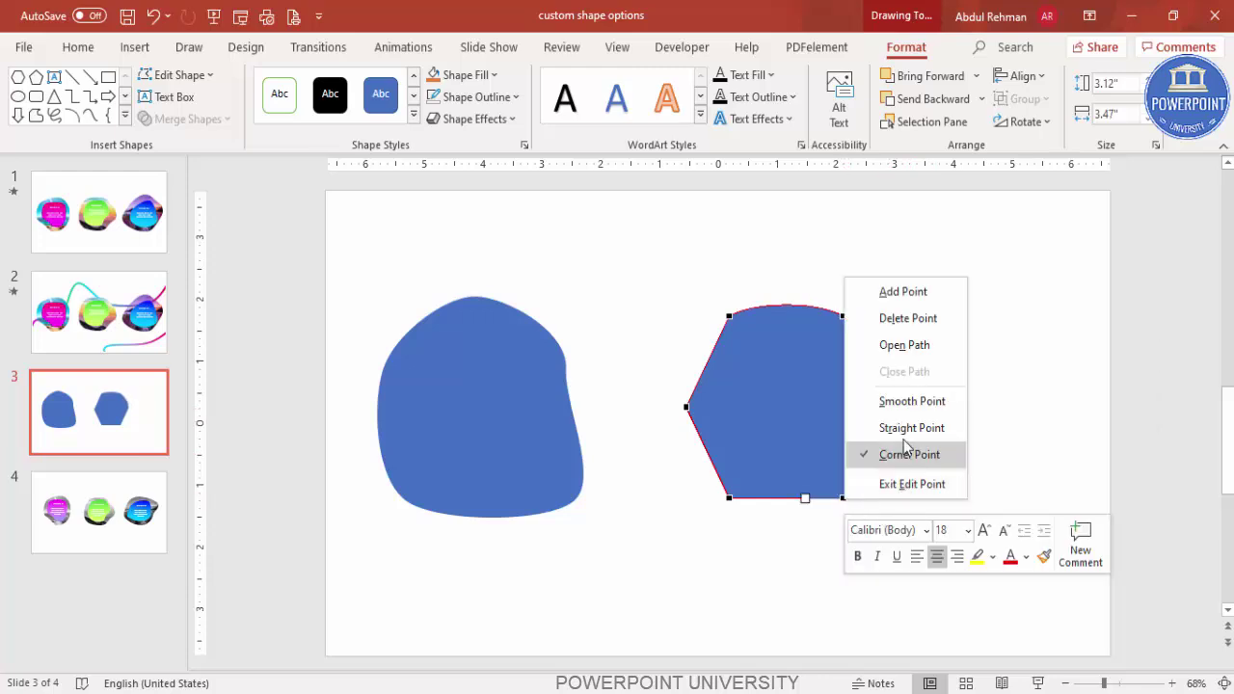
click(904, 401)
right_click(730, 499)
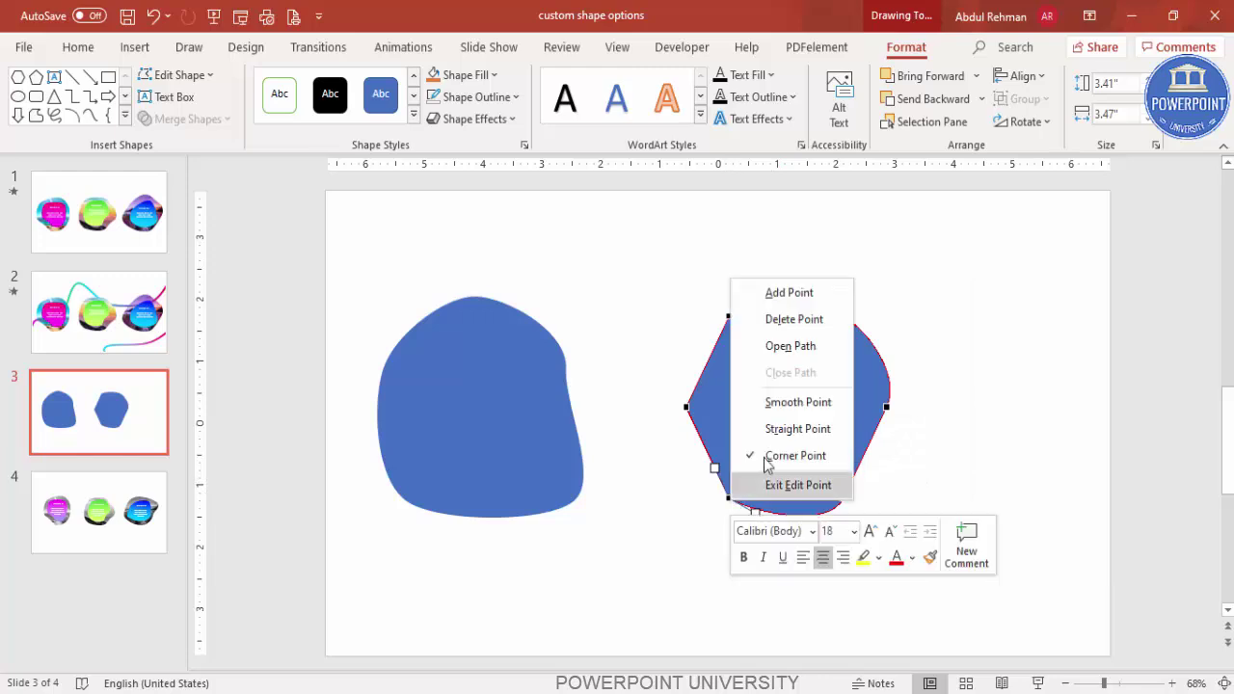
click(794, 408)
right_click(685, 407)
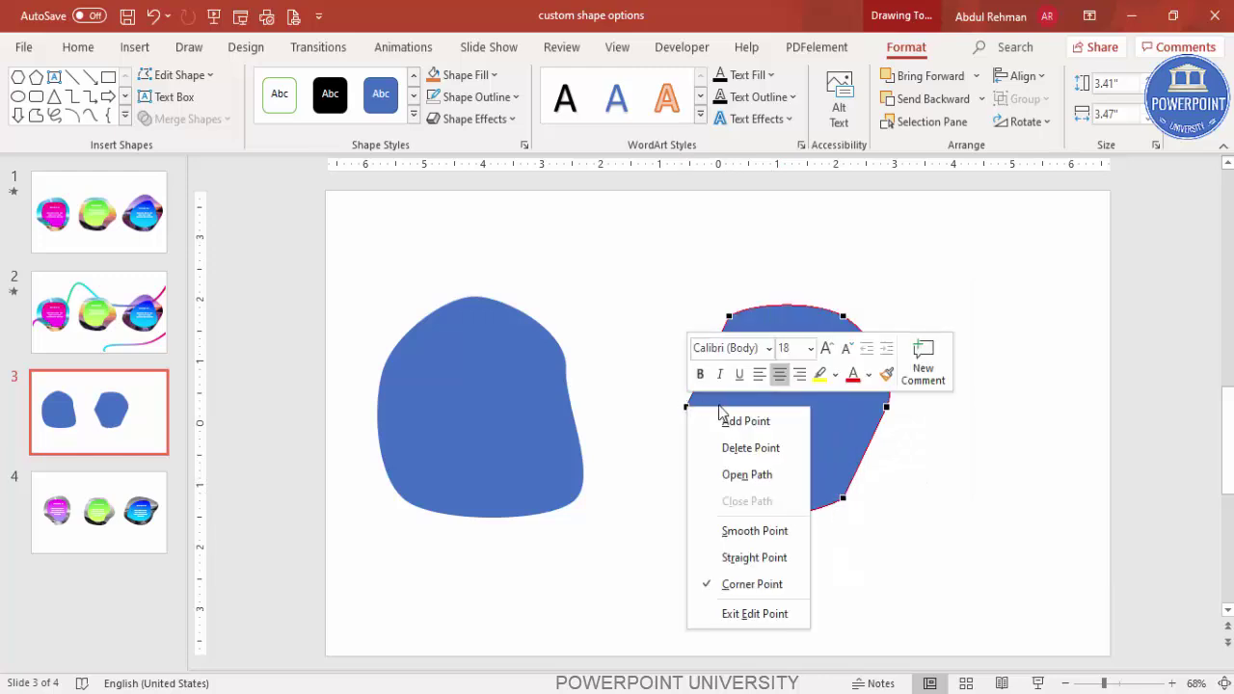
click(749, 529)
right_click(731, 316)
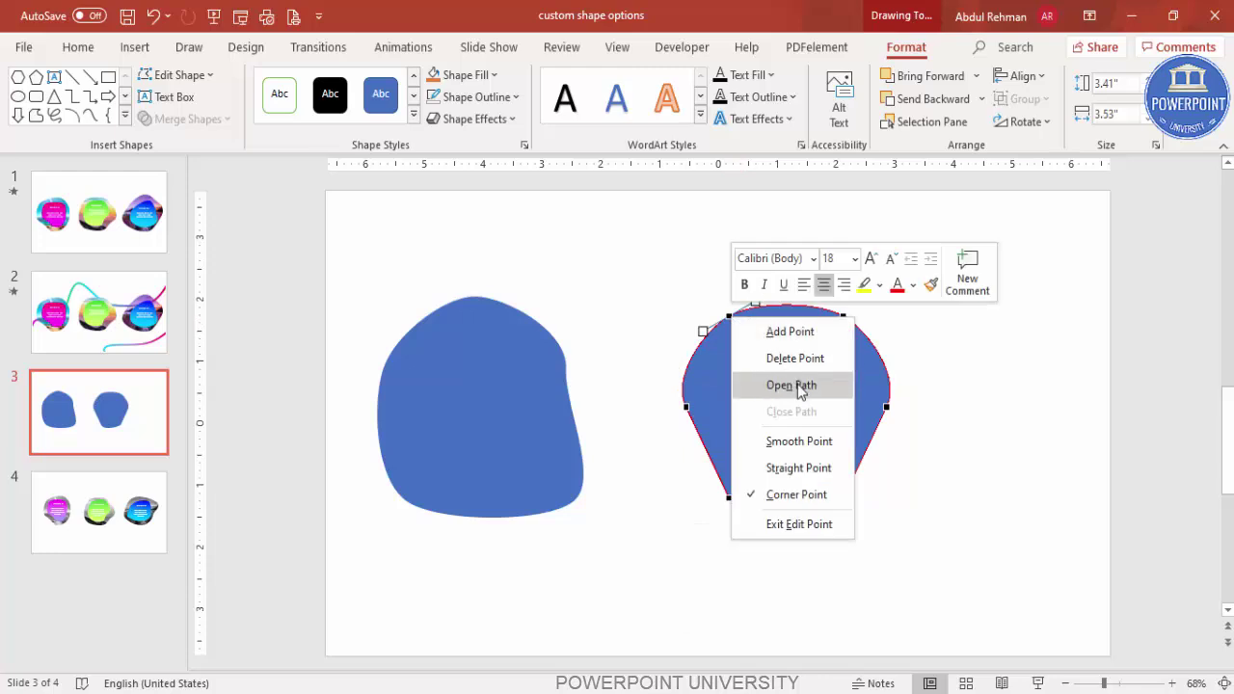
click(796, 441)
Pull the bottom vertices outward, dent the top edge, and align the blob with the first.
drag(842, 498, 855, 515)
drag(728, 499, 715, 512)
click(728, 318)
drag(752, 301, 758, 322)
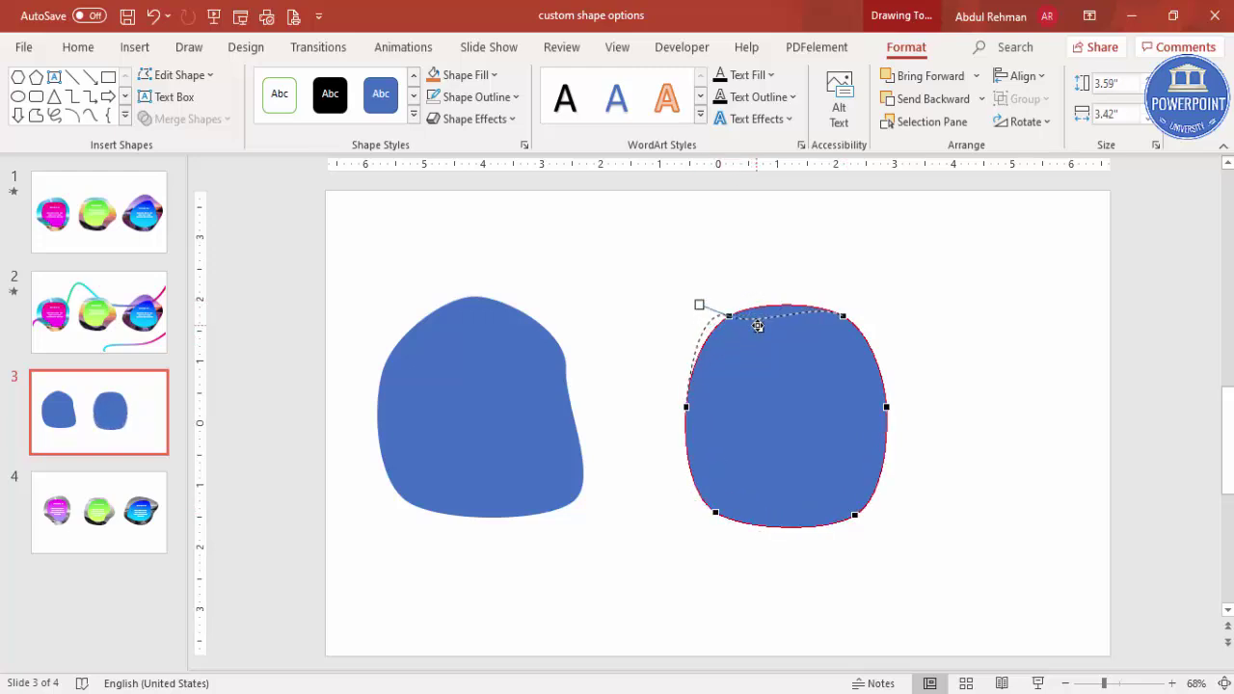
click(926, 352)
drag(850, 402, 840, 376)
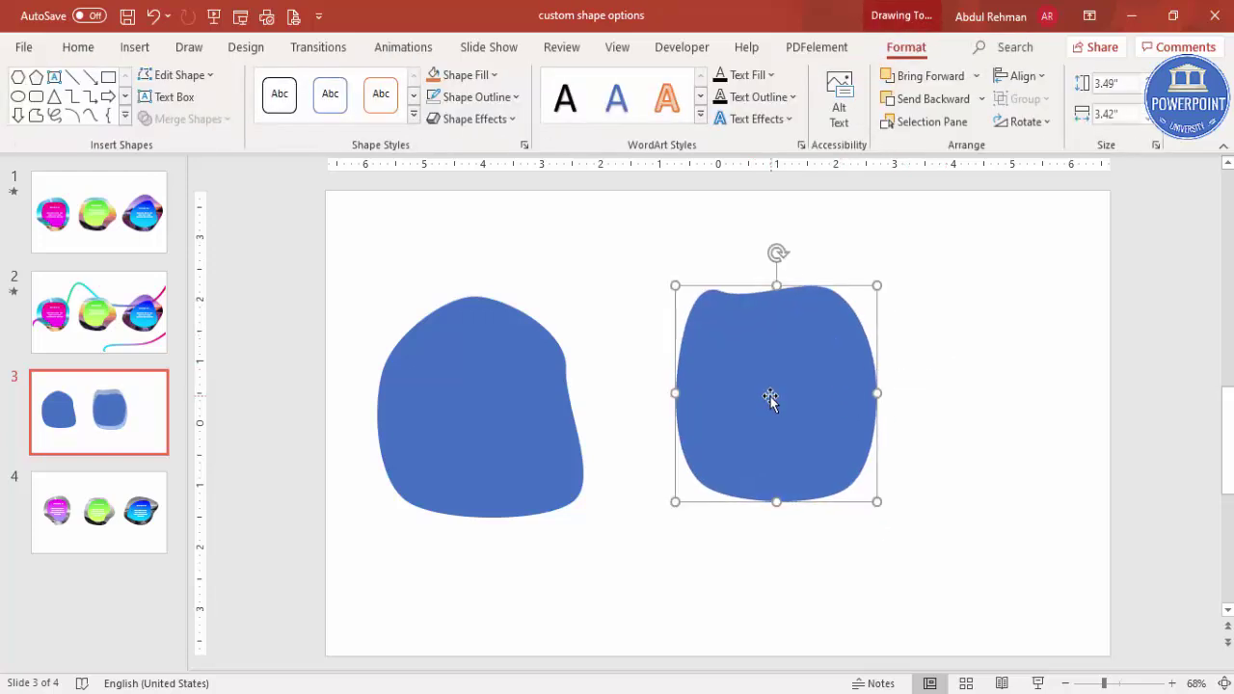
click(945, 355)
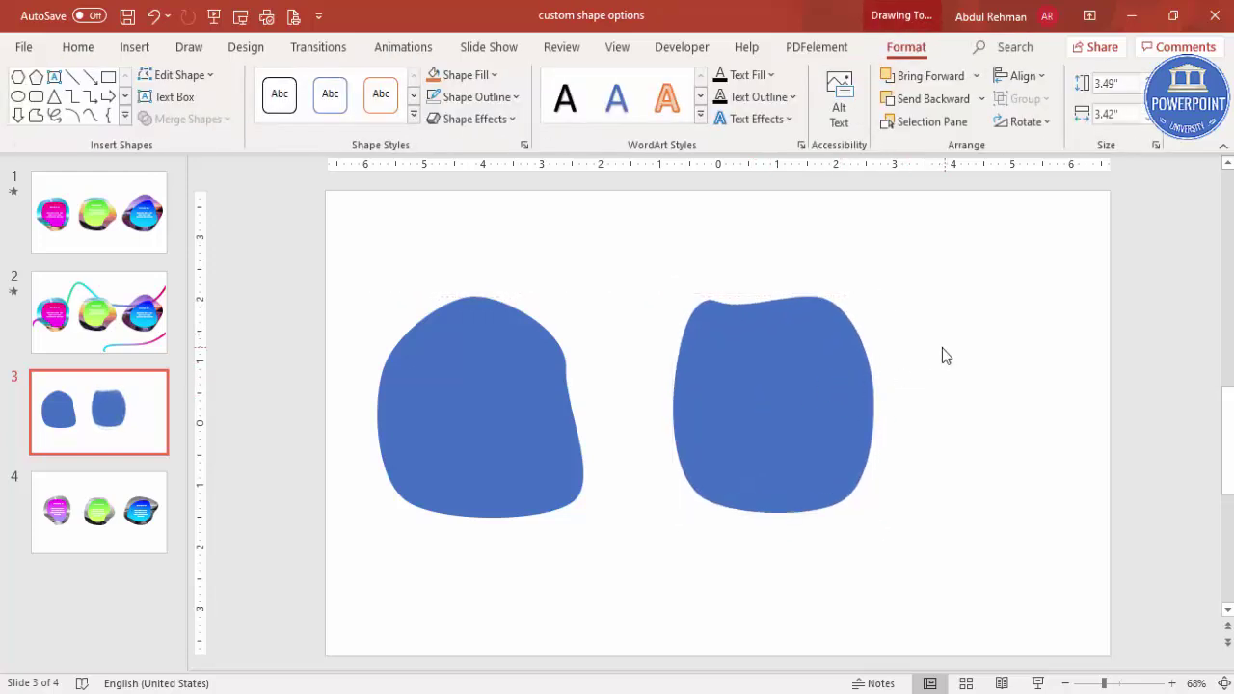
Draw a heptagon to the right of the two blobs.
click(135, 46)
click(292, 124)
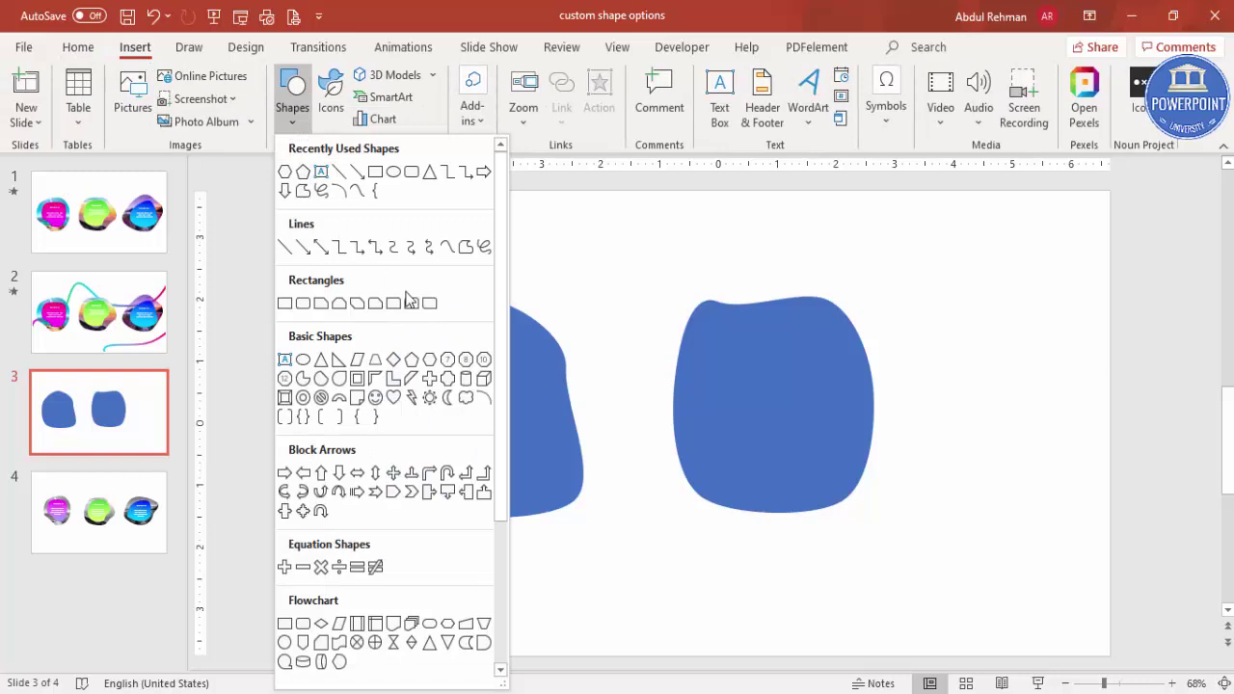
click(448, 362)
drag(927, 340, 1076, 509)
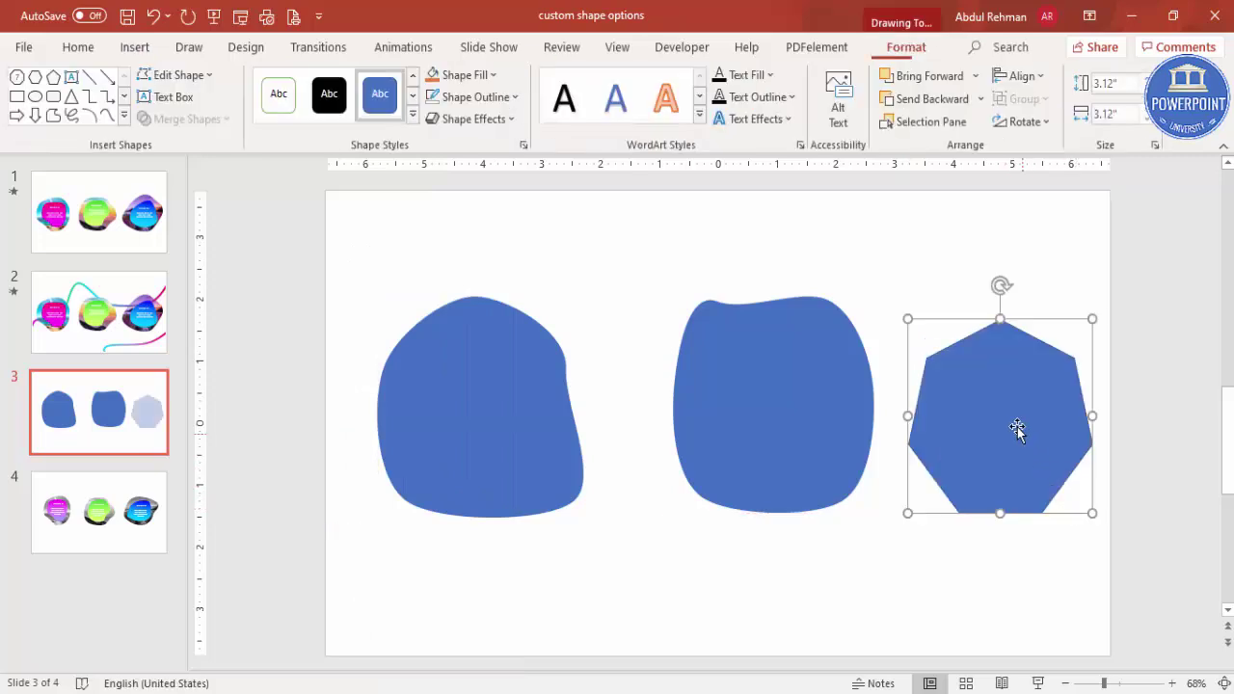
Make the heptagon's top, upper-right, right and bottom-right vertices Smooth Points.
right_click(1017, 420)
click(1077, 334)
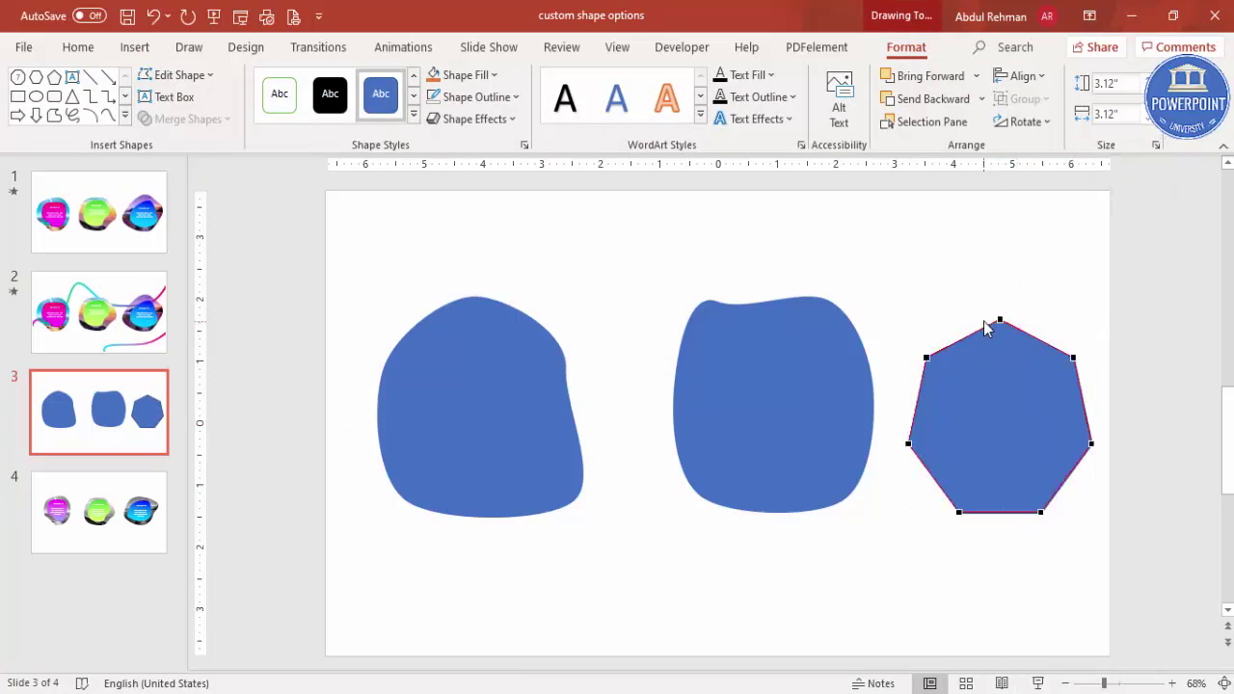
right_click(998, 319)
click(1046, 469)
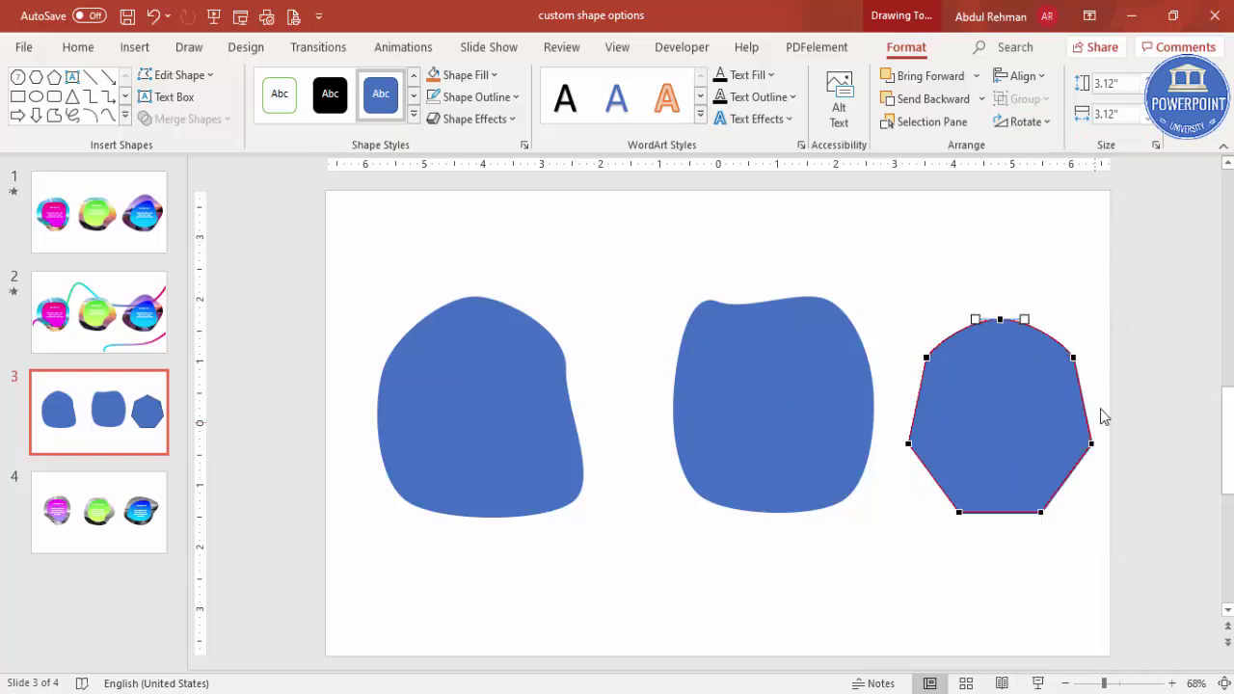
right_click(1070, 358)
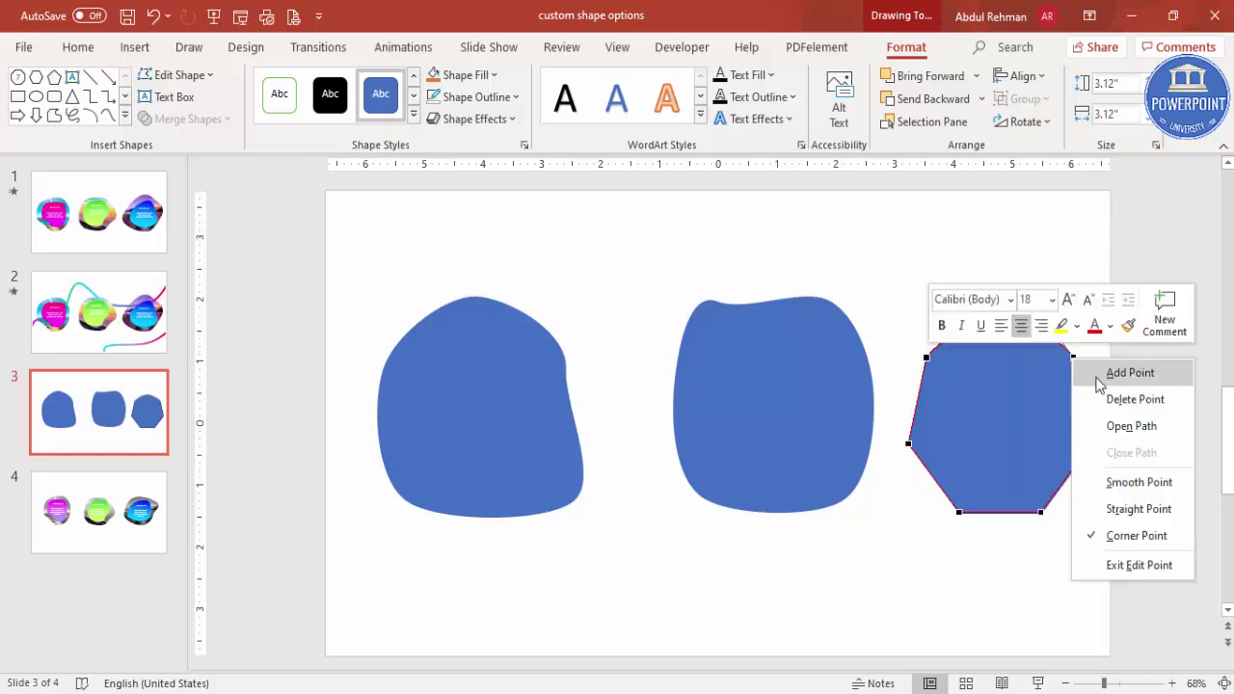
click(1105, 479)
right_click(1093, 447)
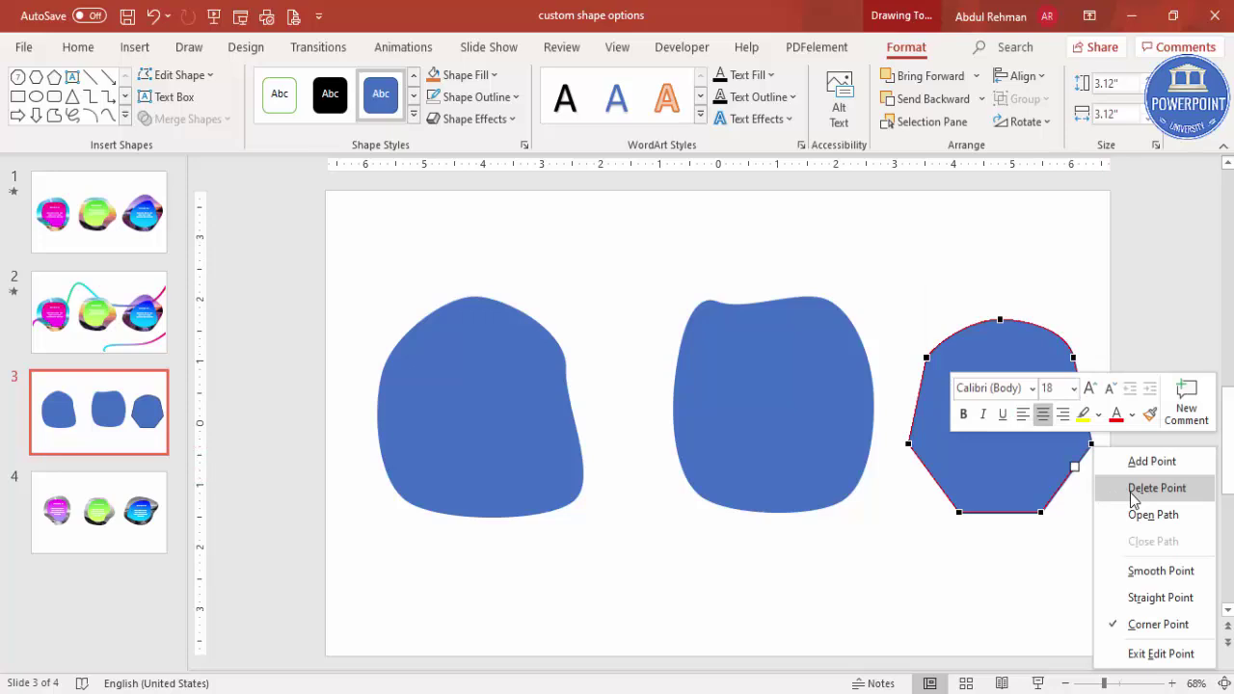
click(1118, 570)
right_click(1041, 512)
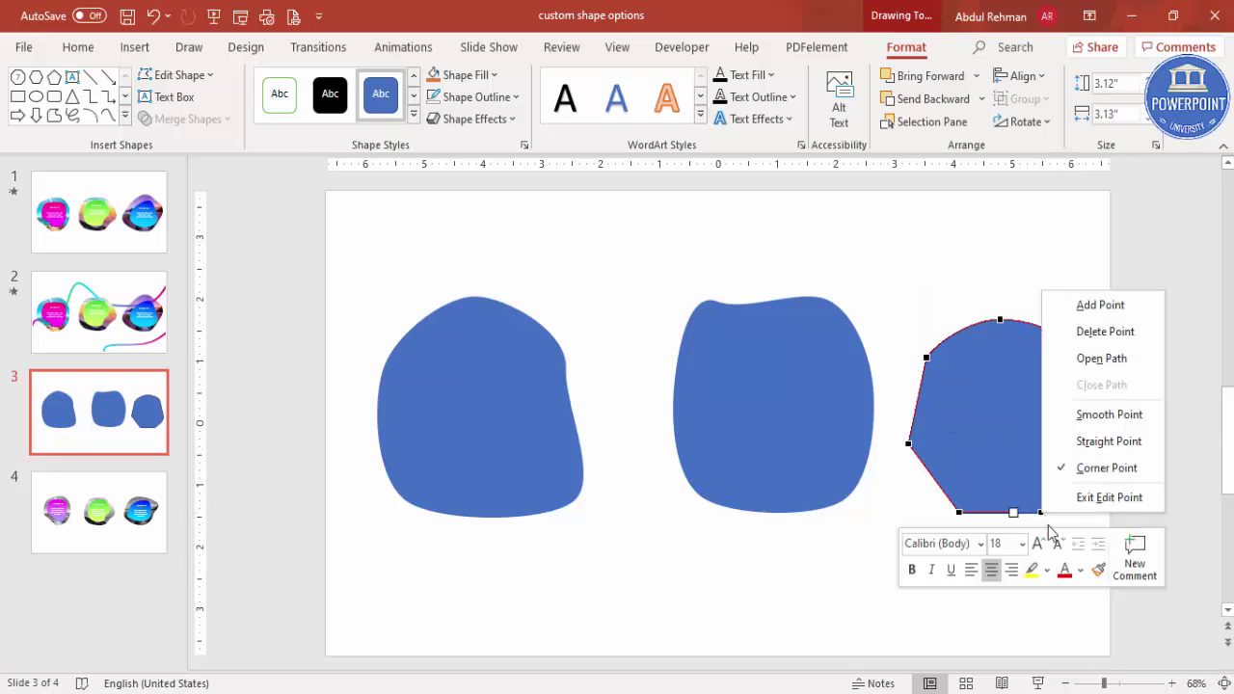
click(1061, 415)
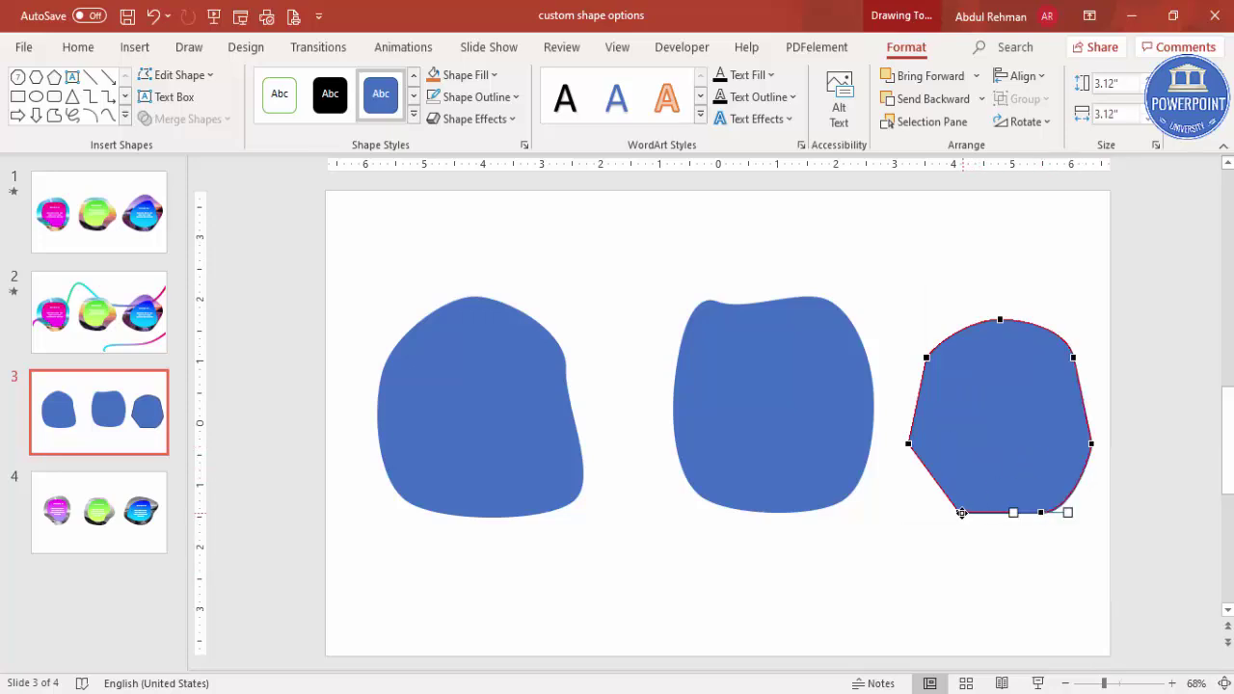
Smooth the bottom-left and left vertices, delete the top-left point, and bulge the left side.
right_click(961, 513)
click(1007, 416)
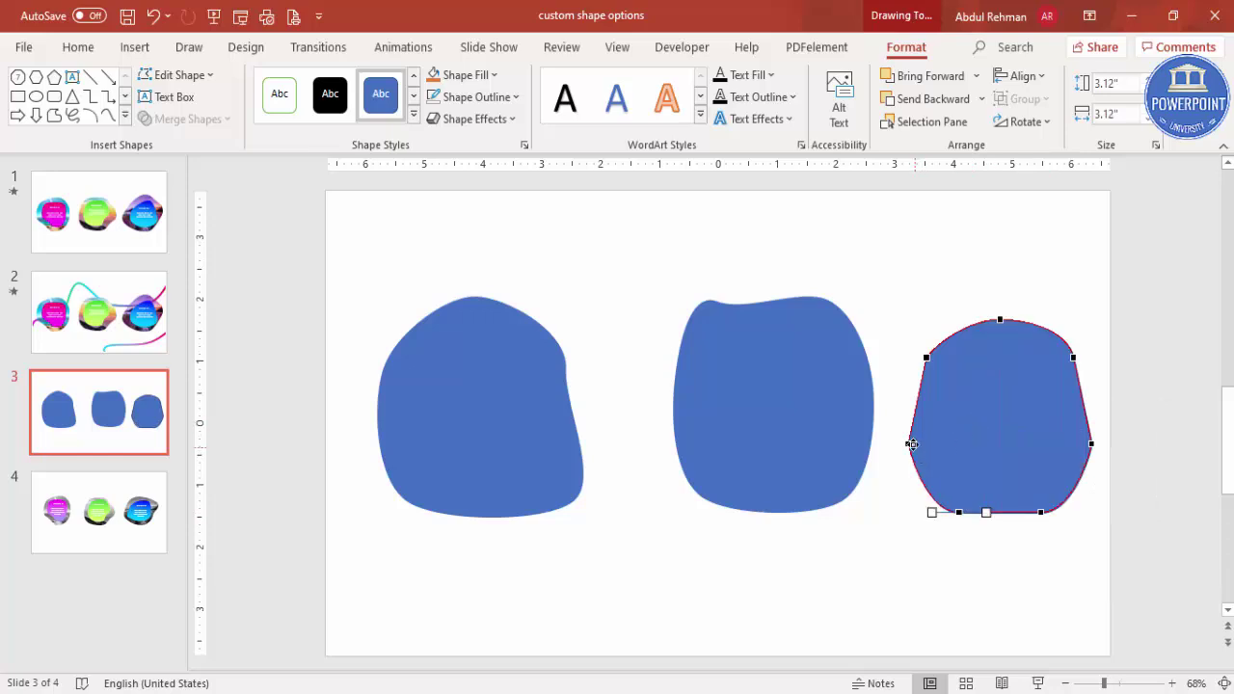
right_click(912, 445)
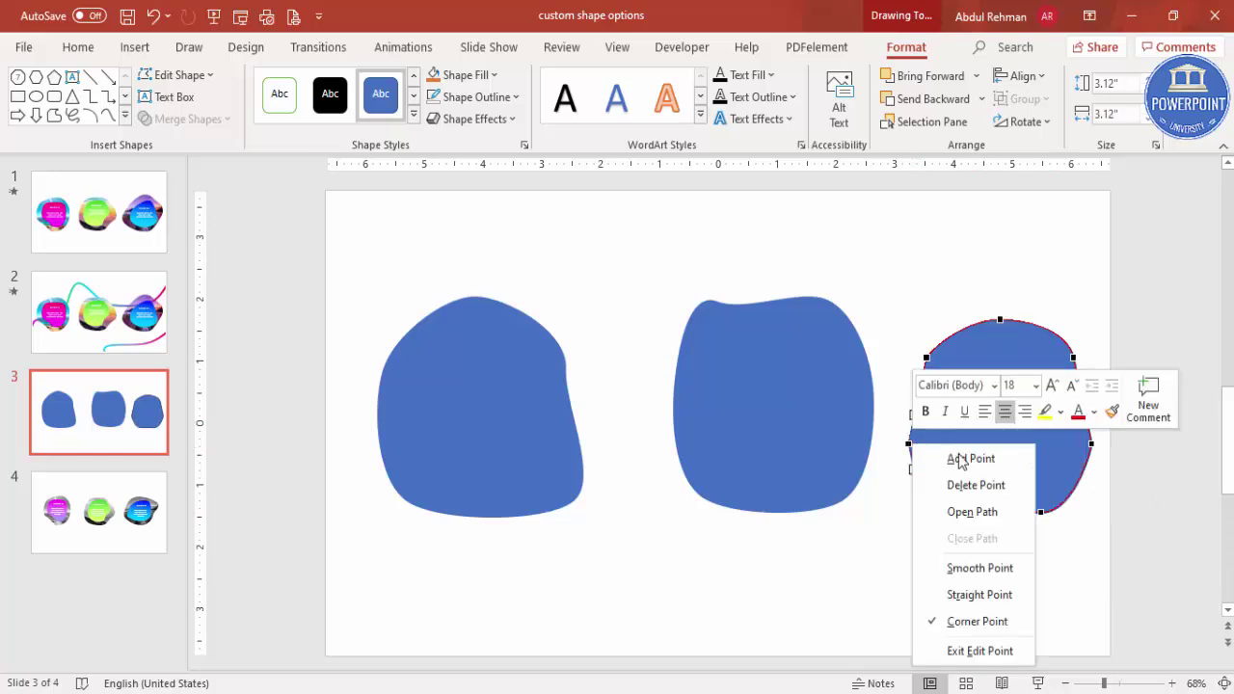
click(979, 568)
right_click(925, 358)
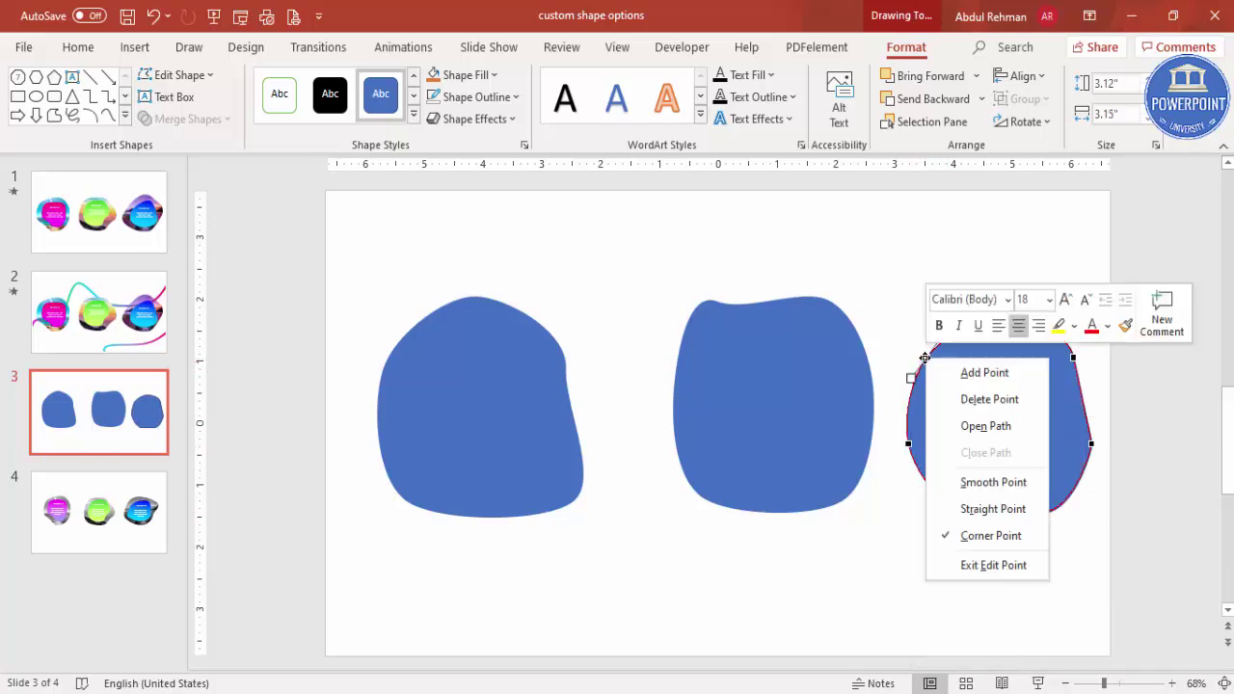
click(989, 399)
drag(907, 443, 885, 348)
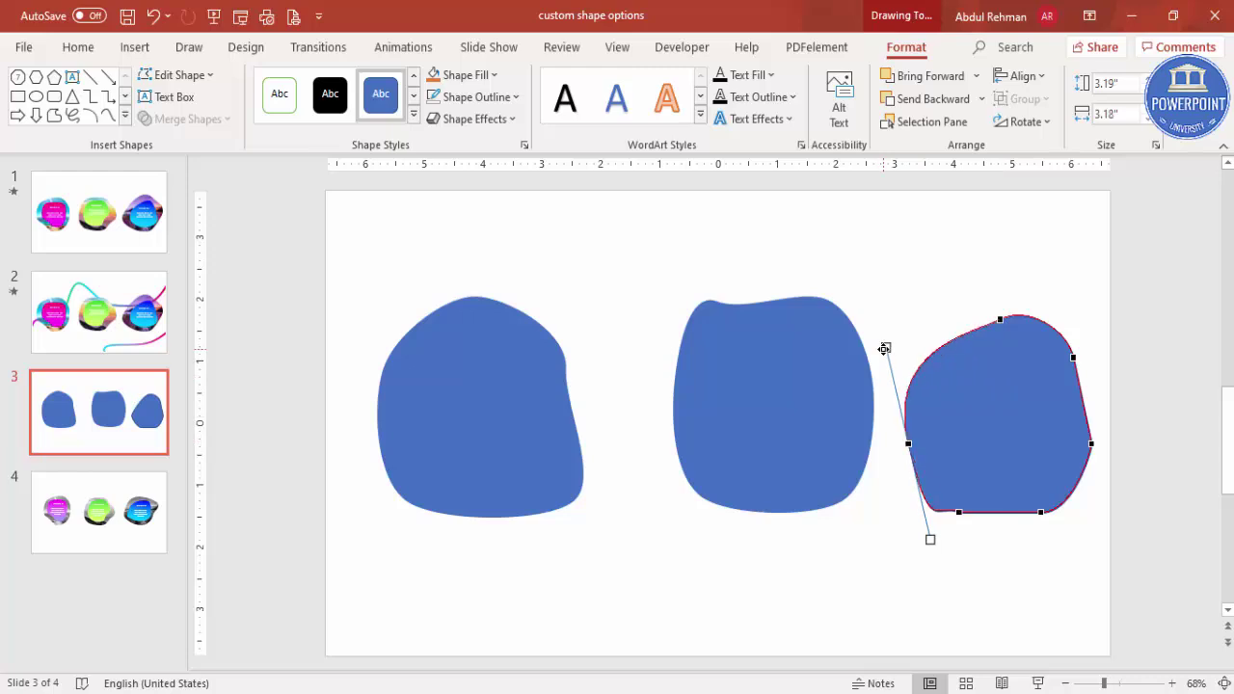
click(661, 418)
Shrink and nudge the middle blob, and enlarge the left blob to 3.28 by 3.62 inches.
click(739, 396)
drag(739, 397, 695, 370)
drag(628, 306, 647, 327)
click(507, 358)
mouse_move(377, 296)
mouse_down()
mouse_move(388, 325)
mouse_move(370, 312)
mouse_up()
drag(466, 402, 453, 403)
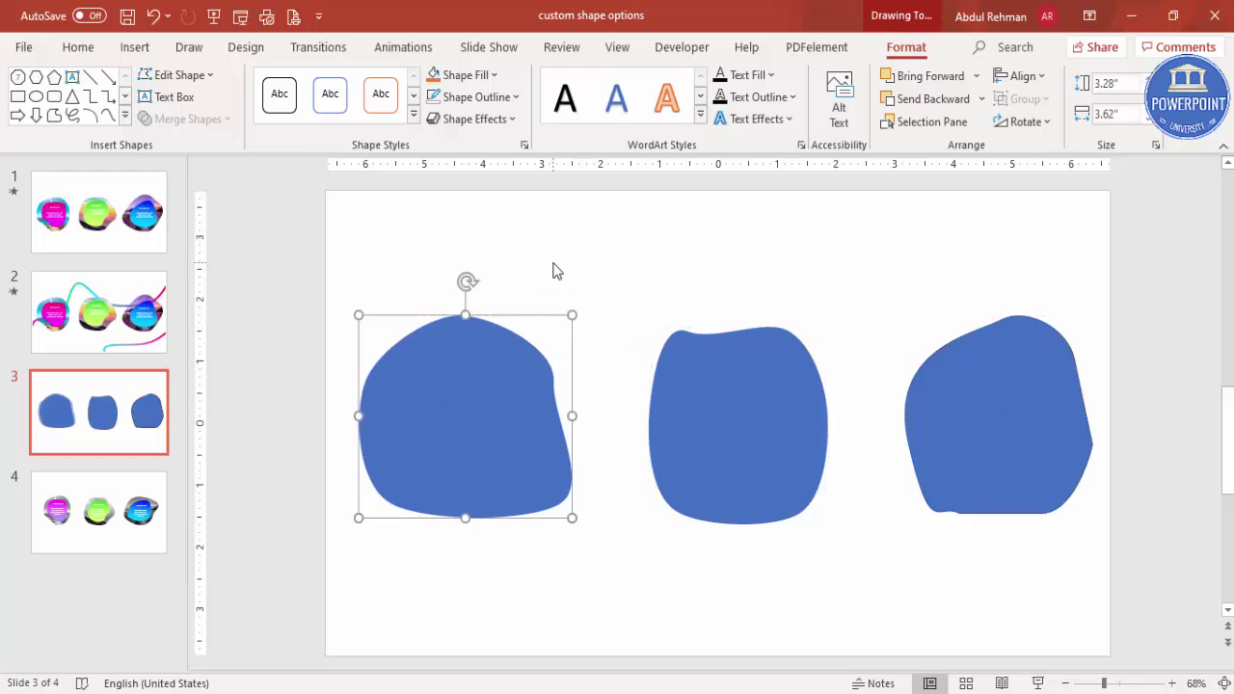
Remove the outline from the third blob.
click(557, 267)
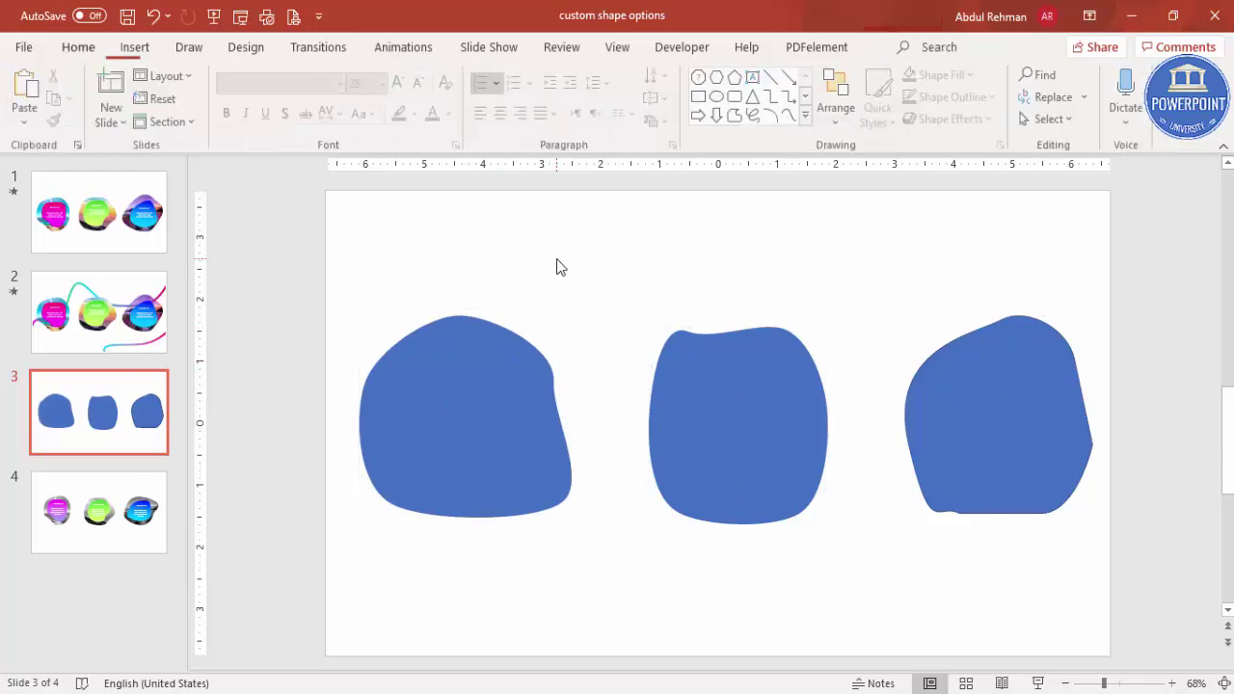
click(978, 368)
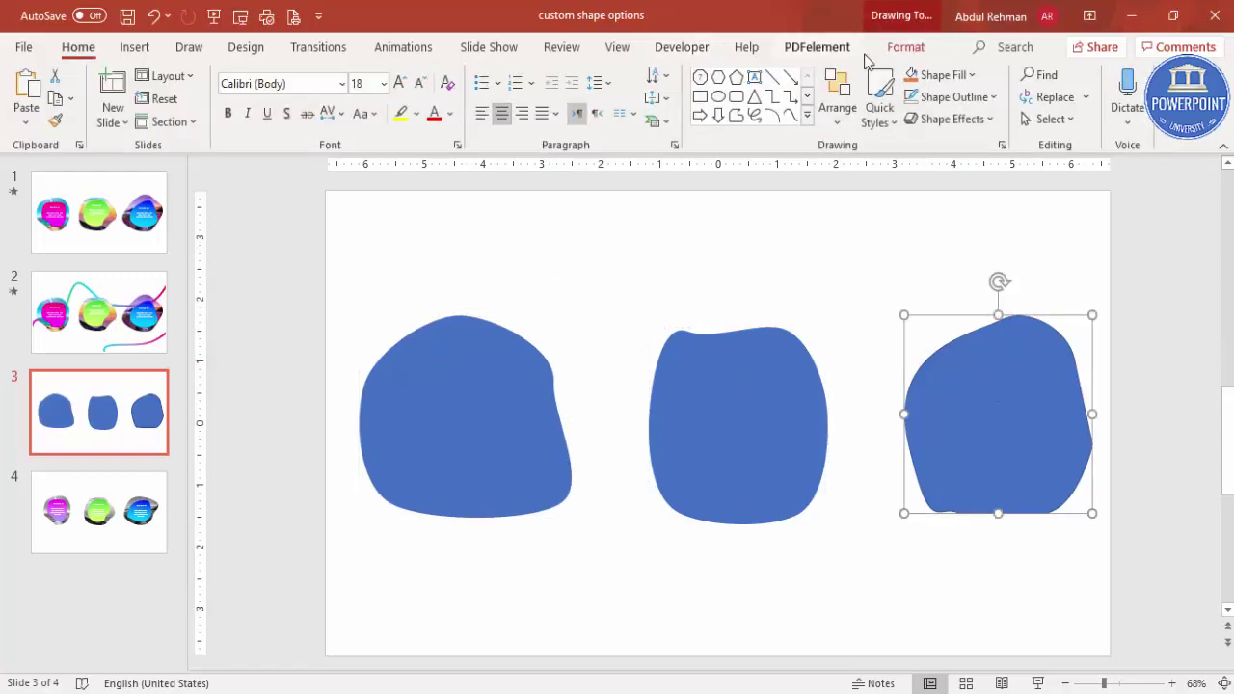
click(905, 46)
click(466, 98)
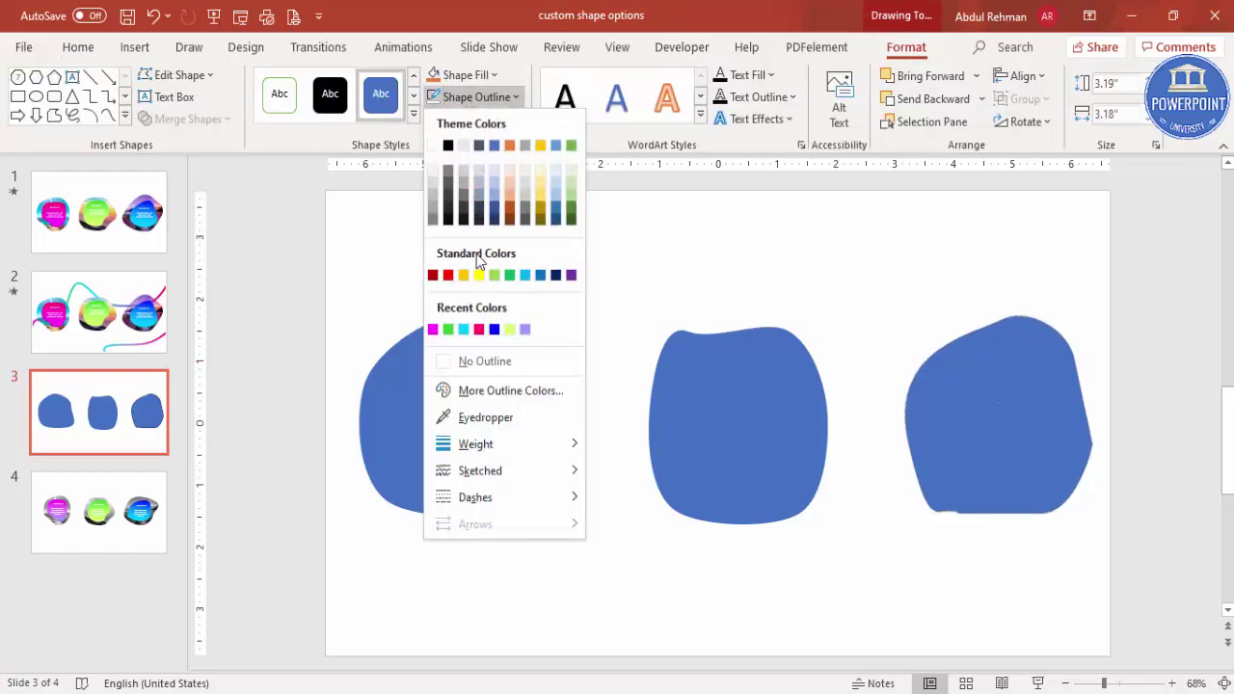
click(497, 361)
Open Format Shape for the left blob and expand its Fill options.
click(454, 419)
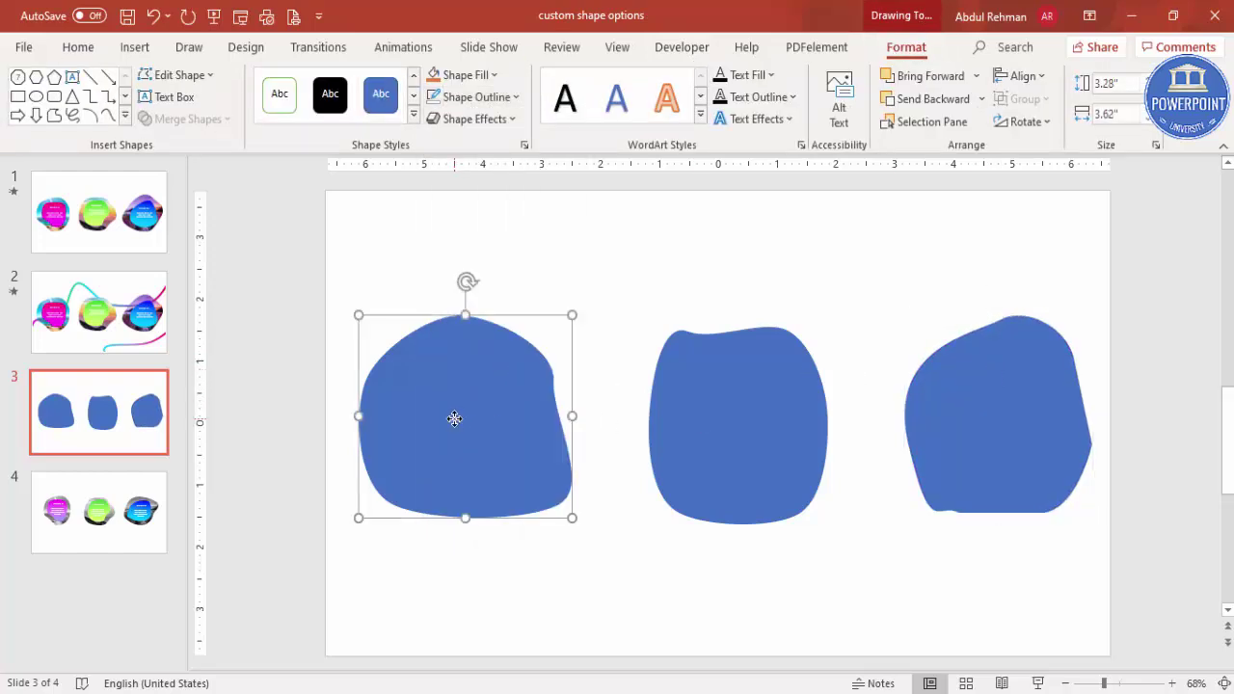
click(729, 413)
click(968, 409)
click(727, 416)
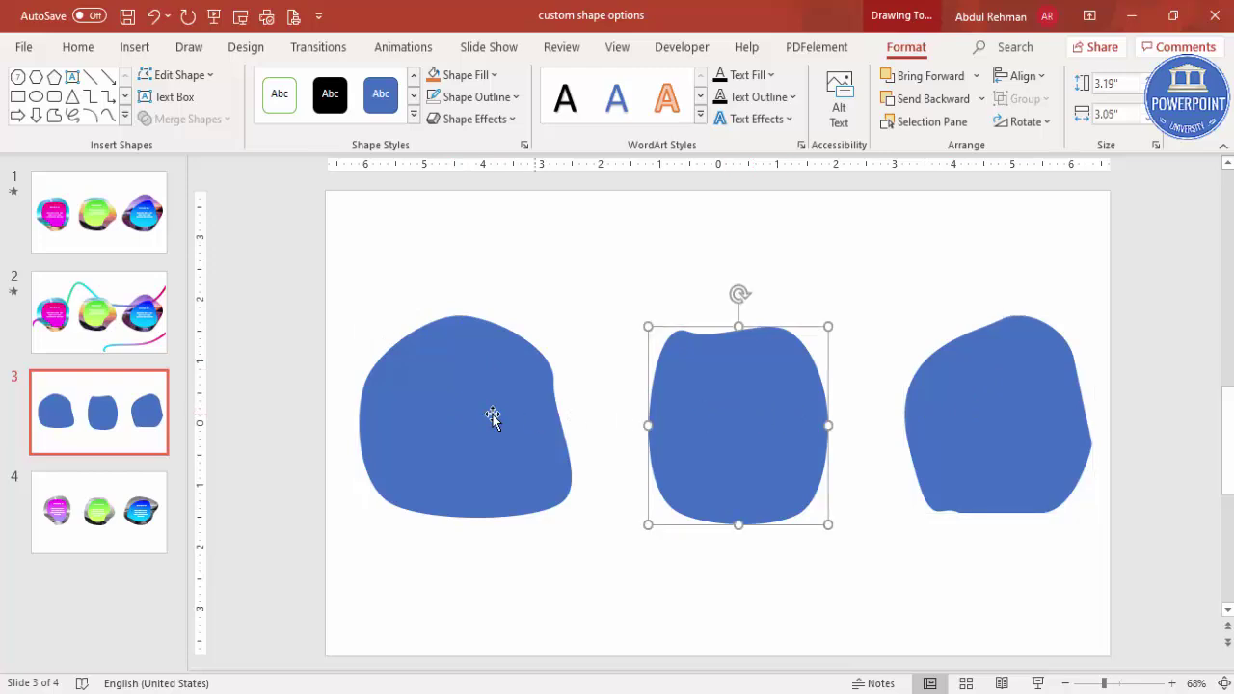
click(491, 415)
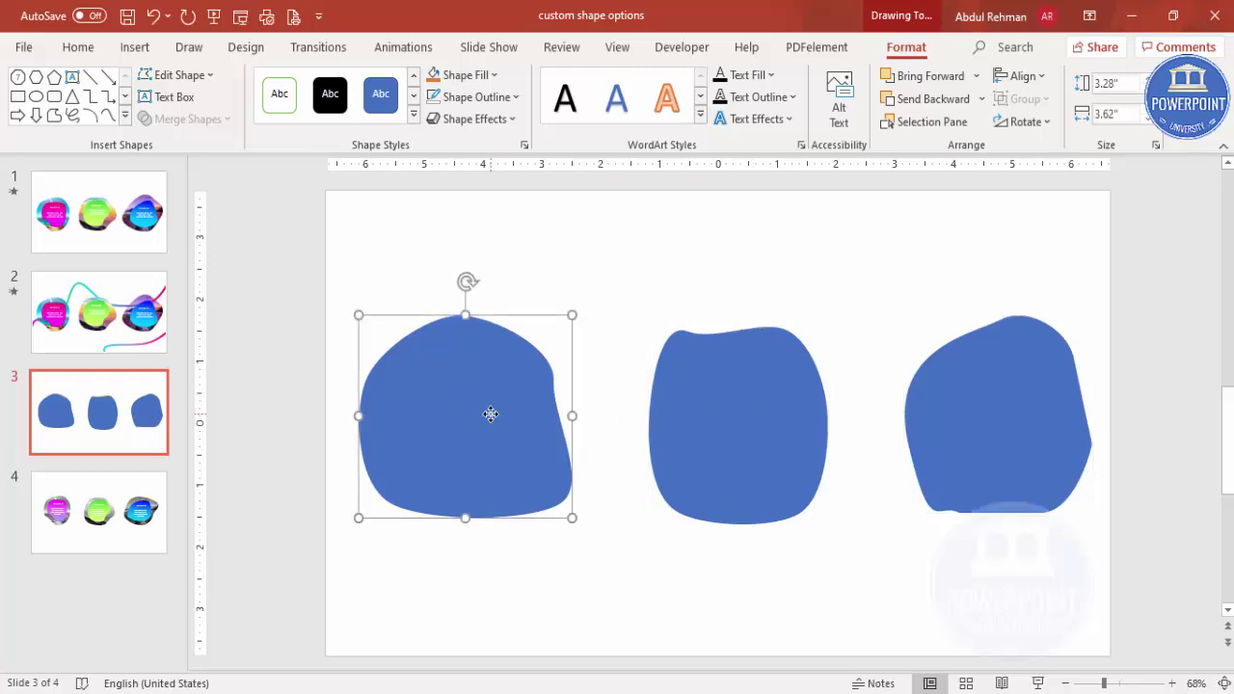
right_click(491, 415)
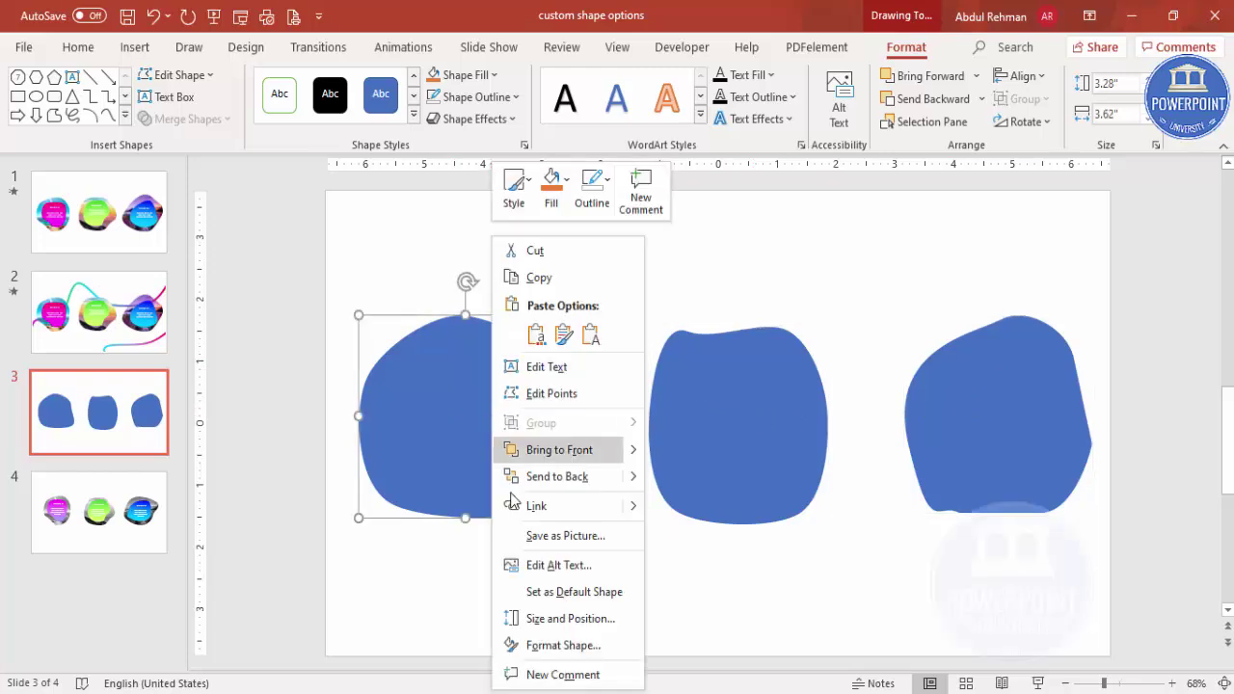
click(590, 643)
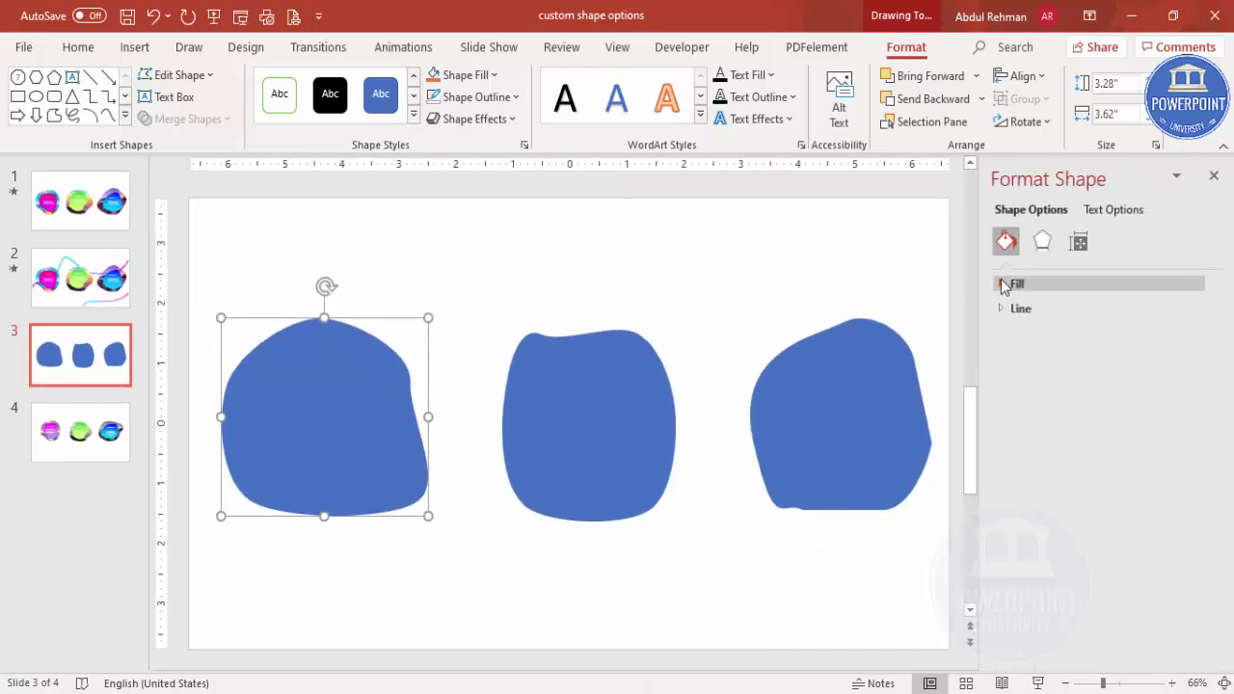
click(1006, 286)
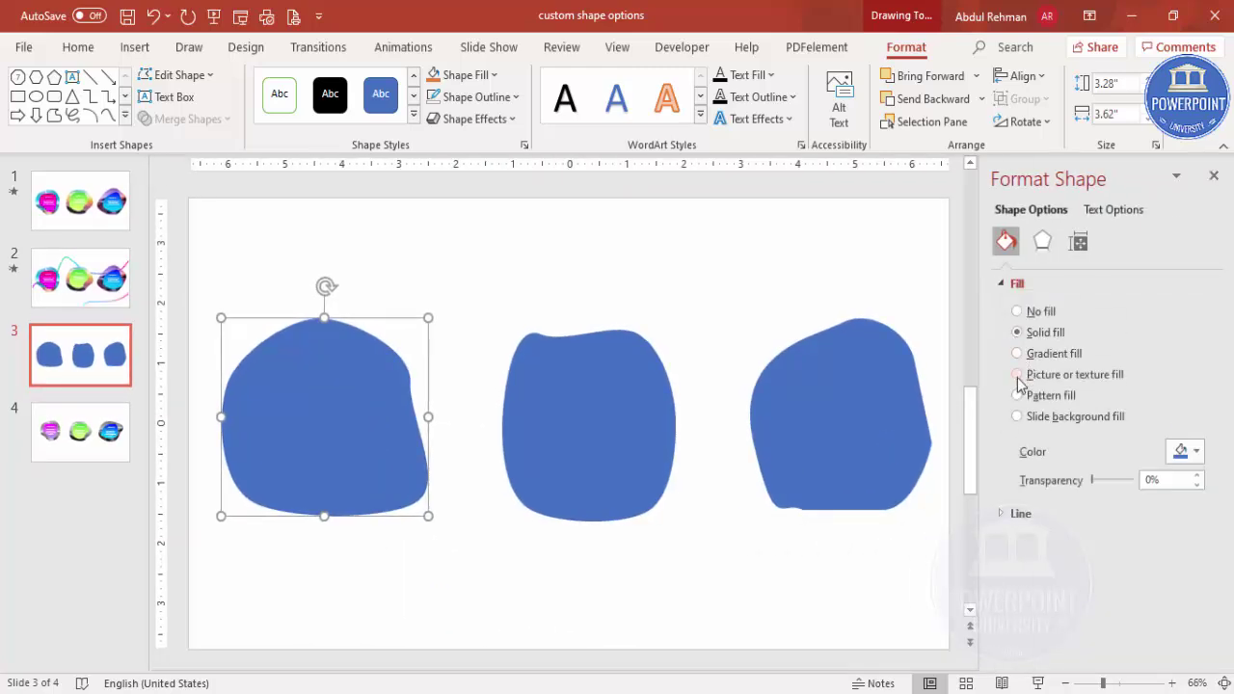
Draw a text box above the blobs.
click(654, 272)
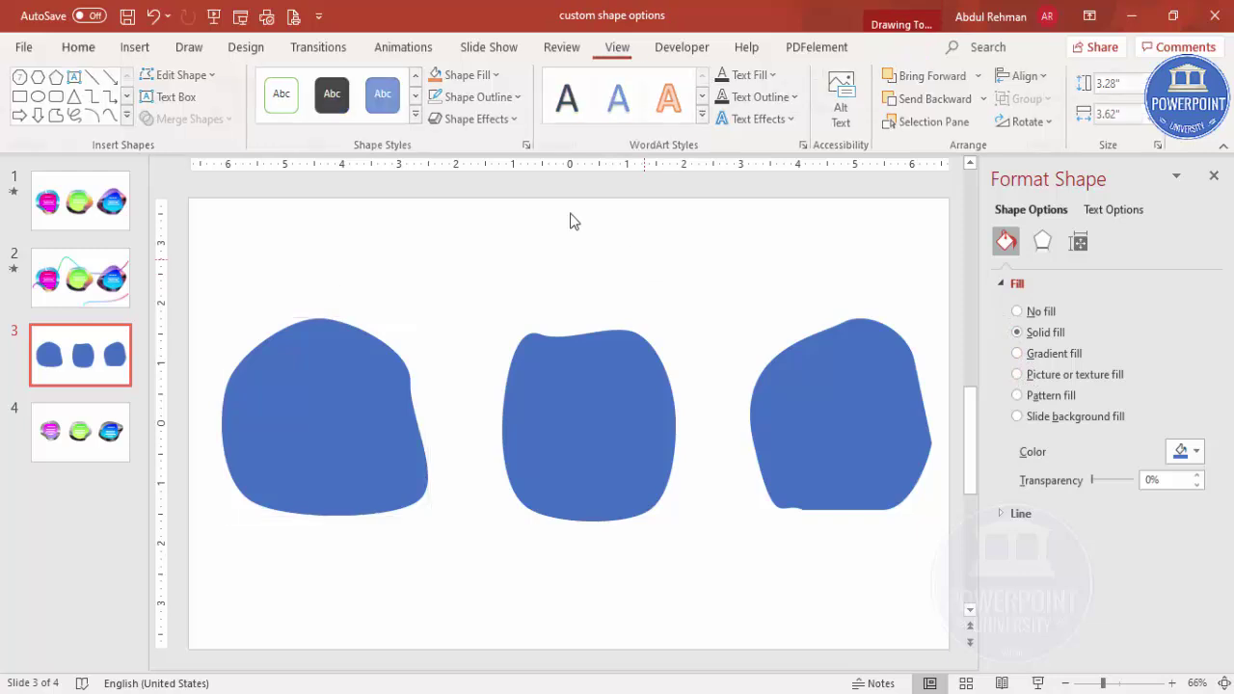
click(139, 53)
click(720, 96)
drag(376, 241, 534, 267)
drag(646, 283, 744, 284)
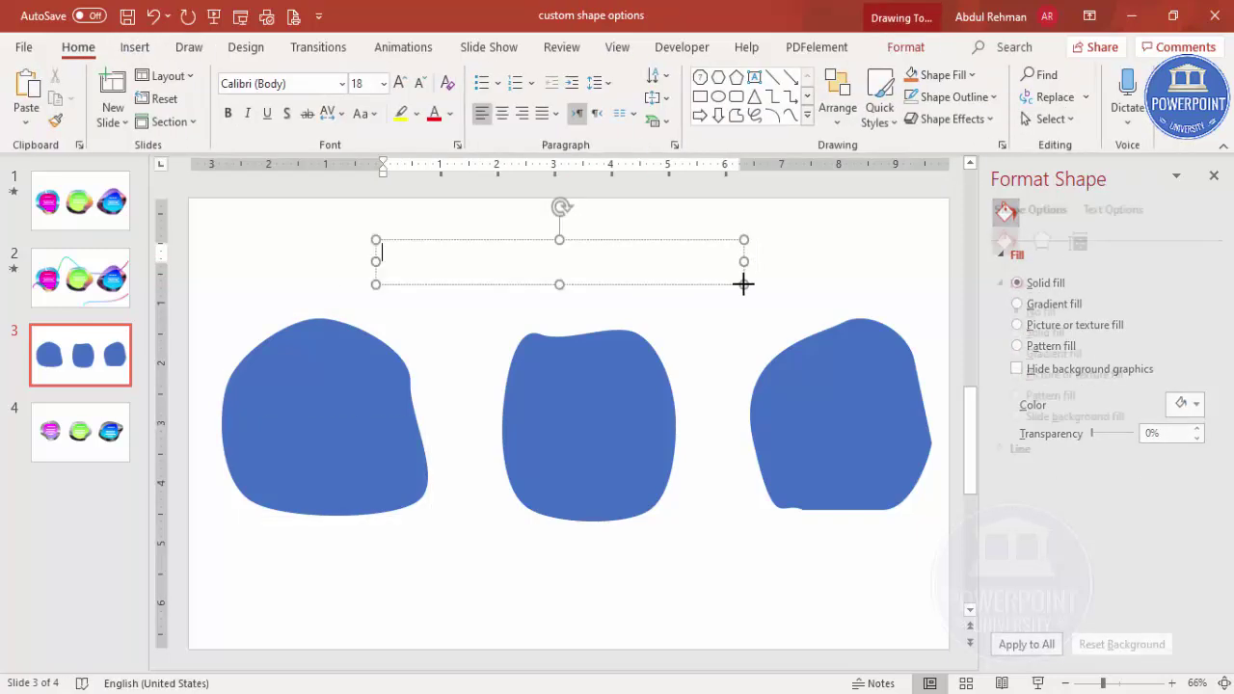
text(www.unsplash.com)
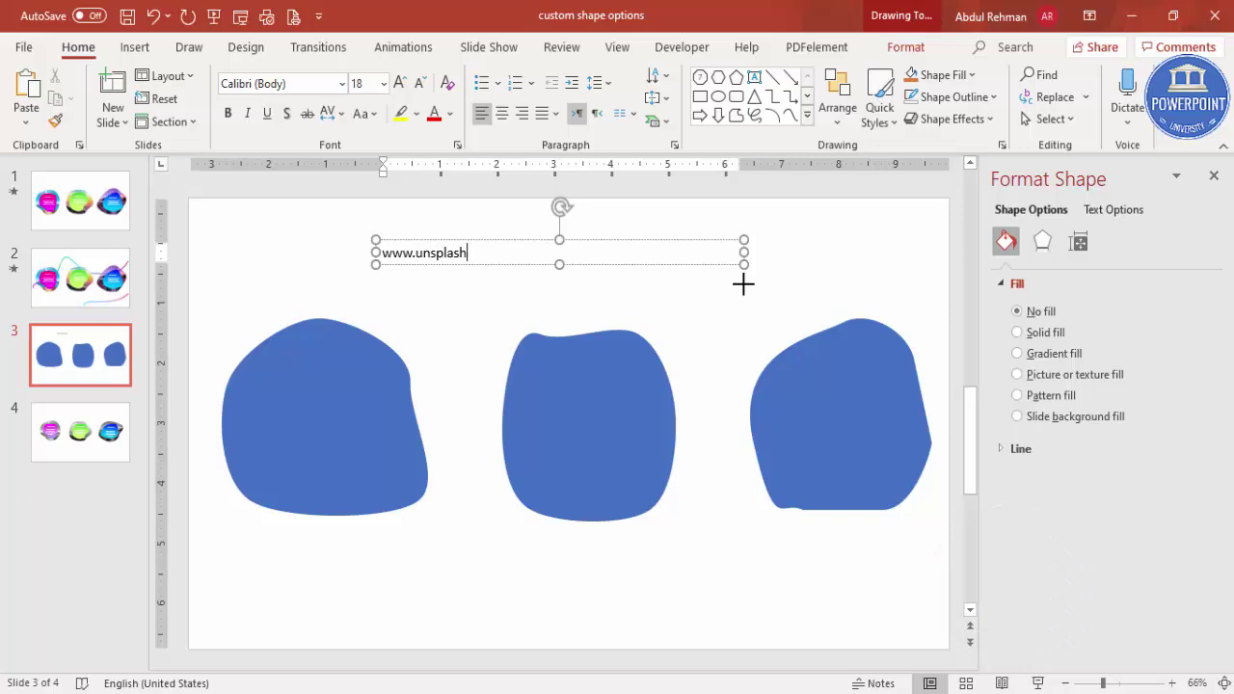
click(474, 241)
click(399, 84)
click(399, 84)
click(399, 84)
click(399, 84)
click(399, 84)
click(399, 84)
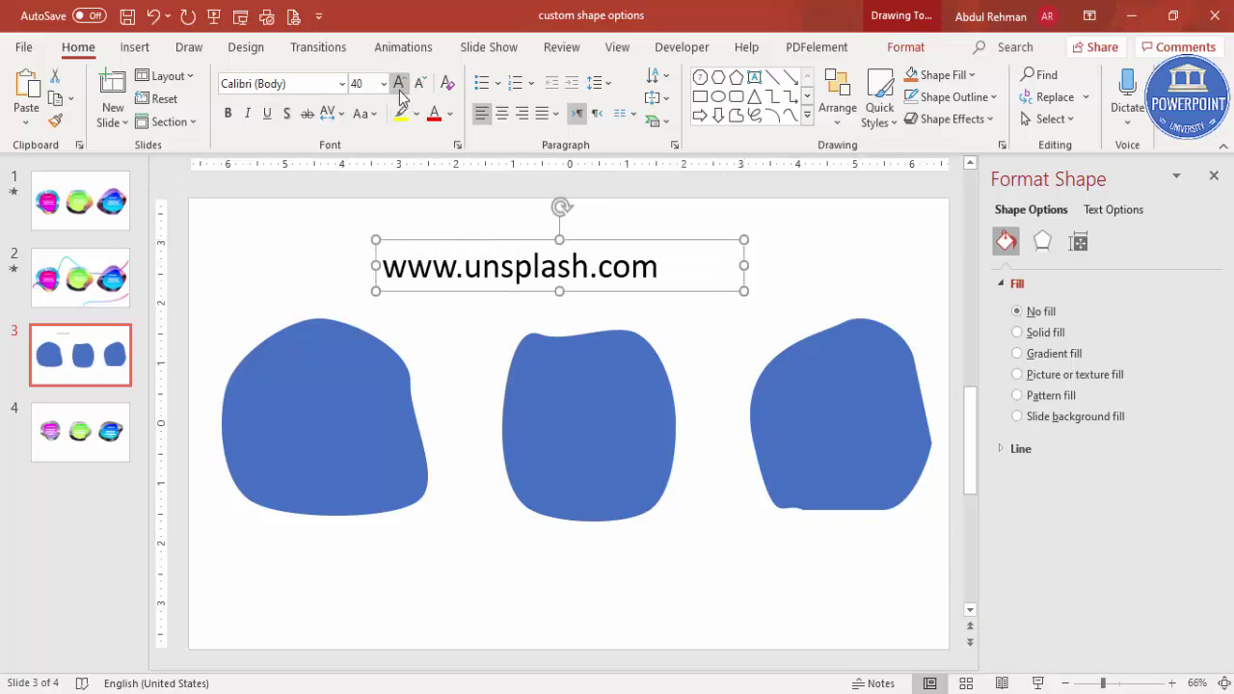
click(400, 84)
click(399, 84)
click(400, 84)
click(399, 84)
Widen and nudge the note, then delete it and select the left blob.
drag(740, 302, 847, 302)
drag(678, 246, 673, 244)
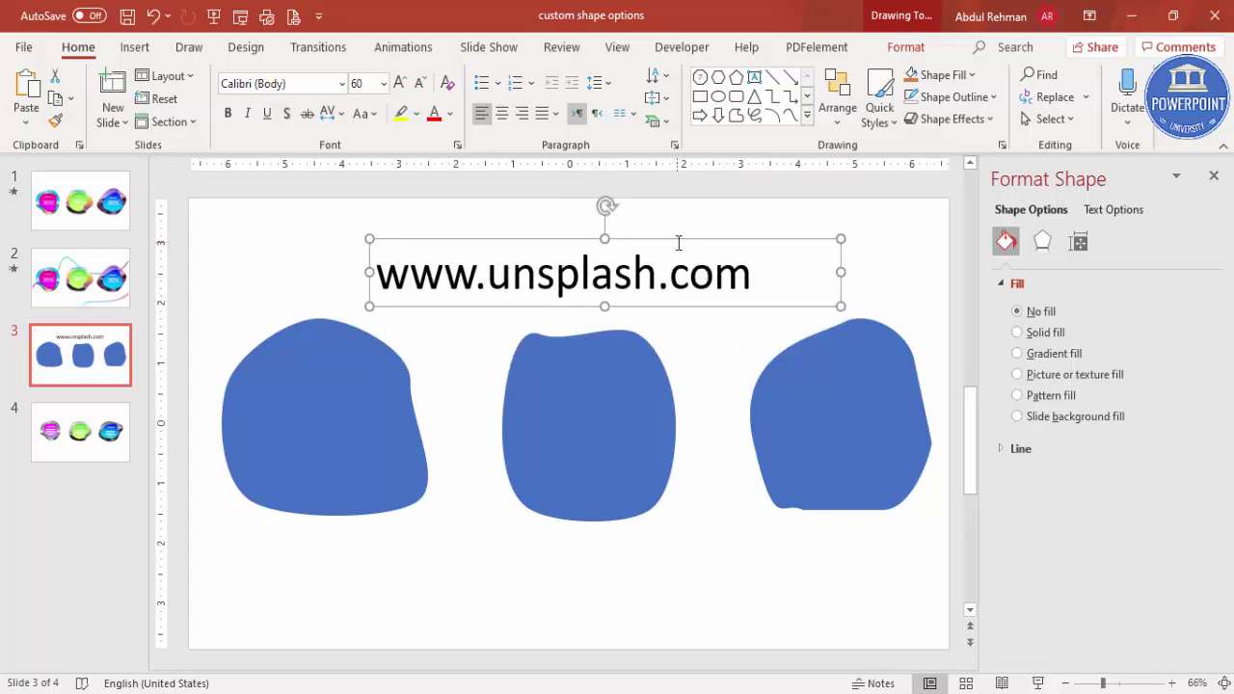
key(Delete)
click(358, 394)
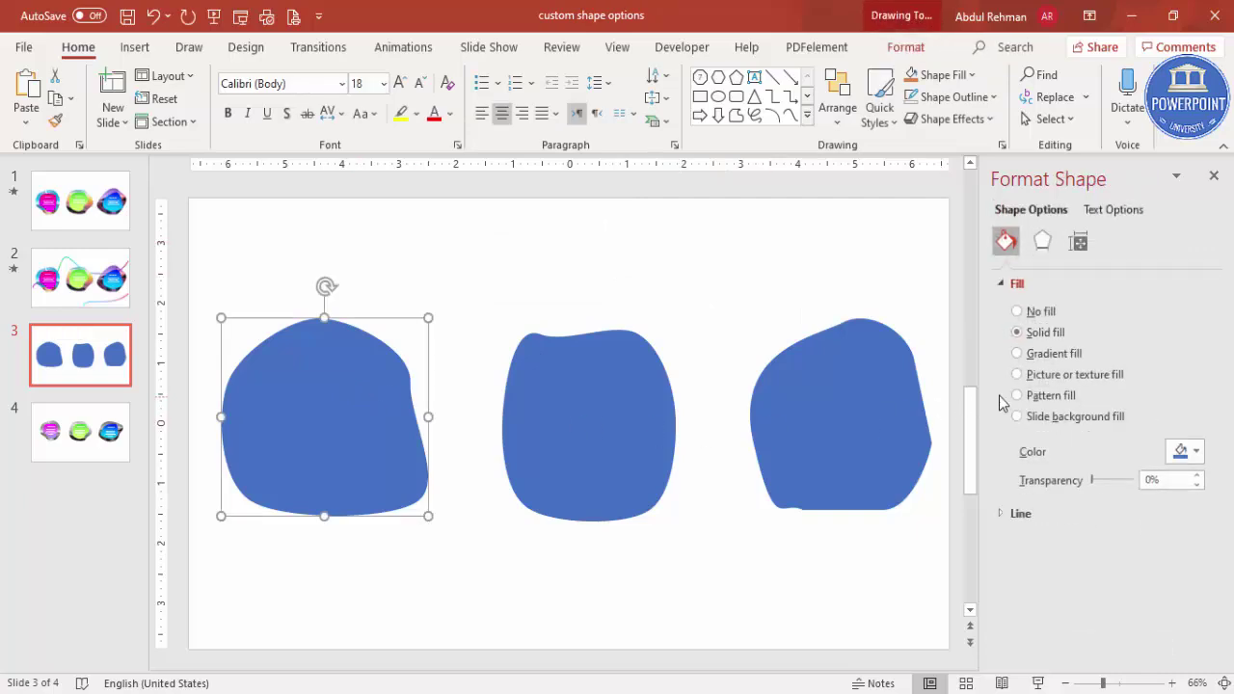
Give the blobs picture fills with the beach, mountain sunset and vineyard photos.
click(1068, 381)
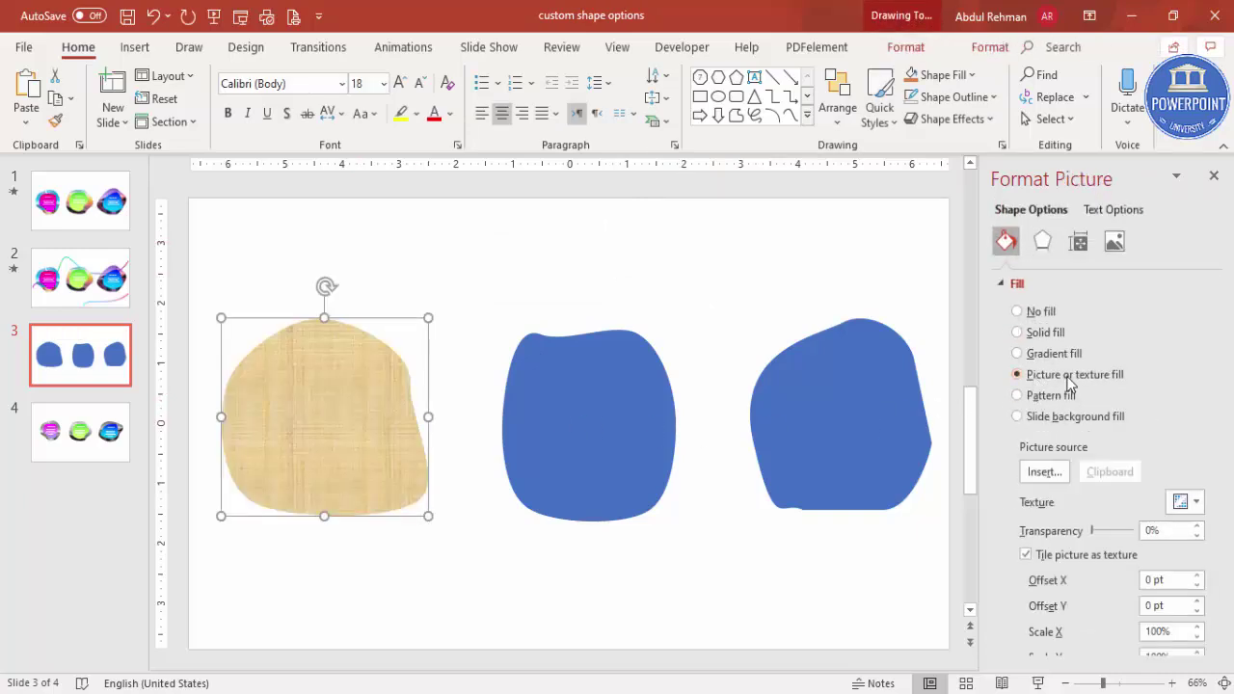
click(1044, 472)
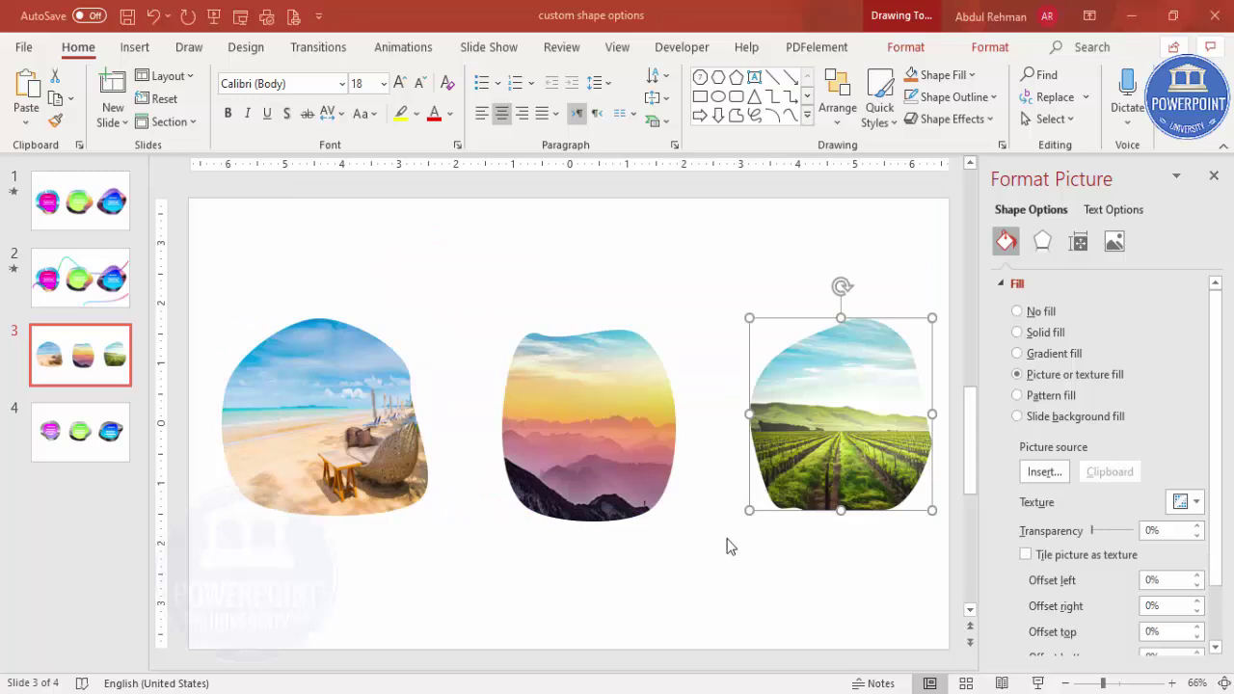
click(692, 317)
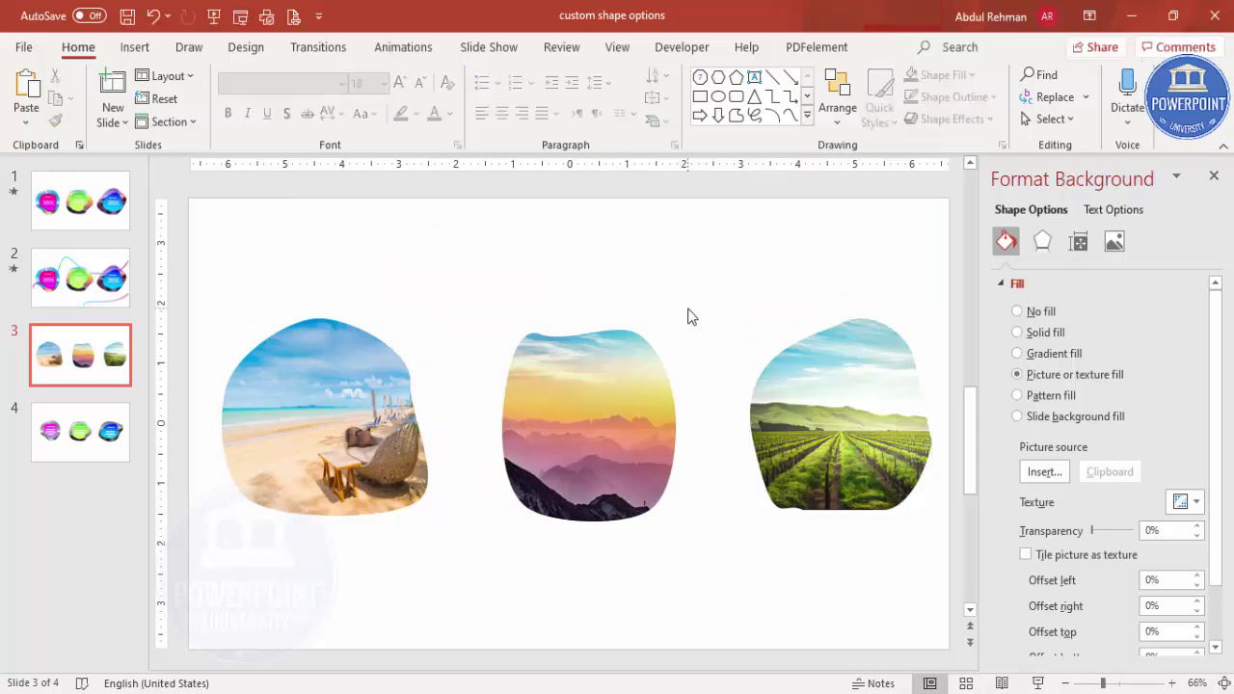
Try a Grayscale recolour on the beach photo, then undo it.
click(328, 386)
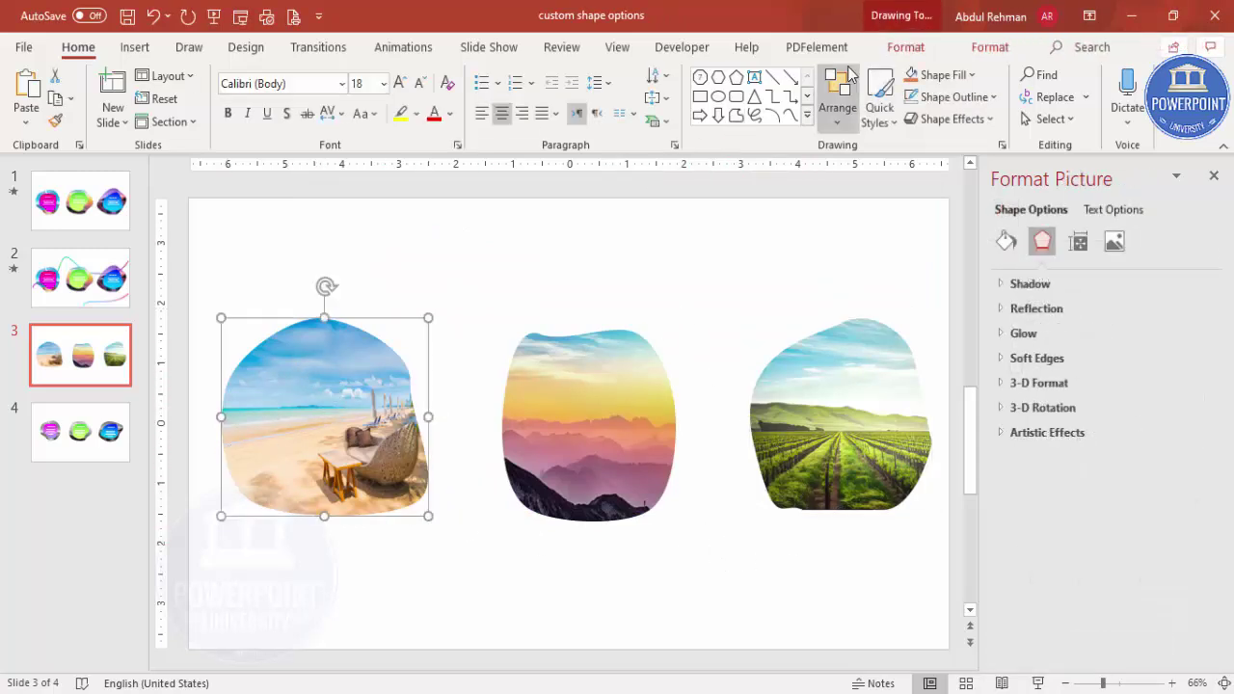
click(988, 46)
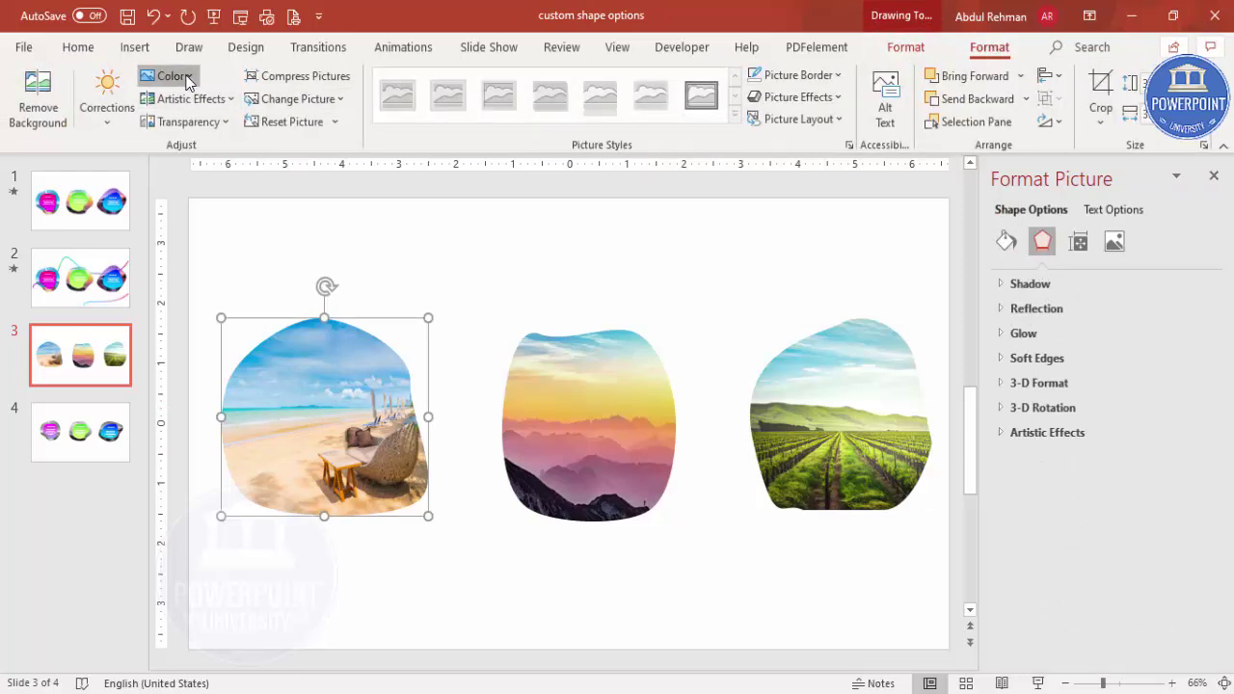
click(166, 76)
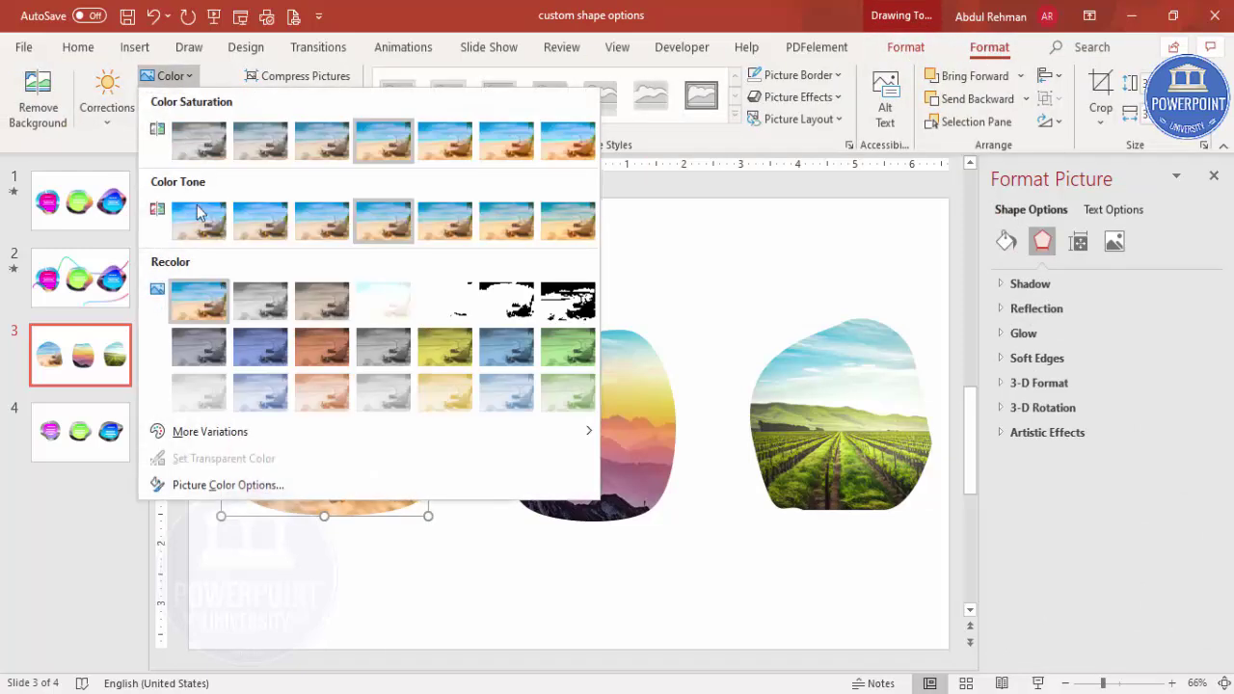
click(256, 307)
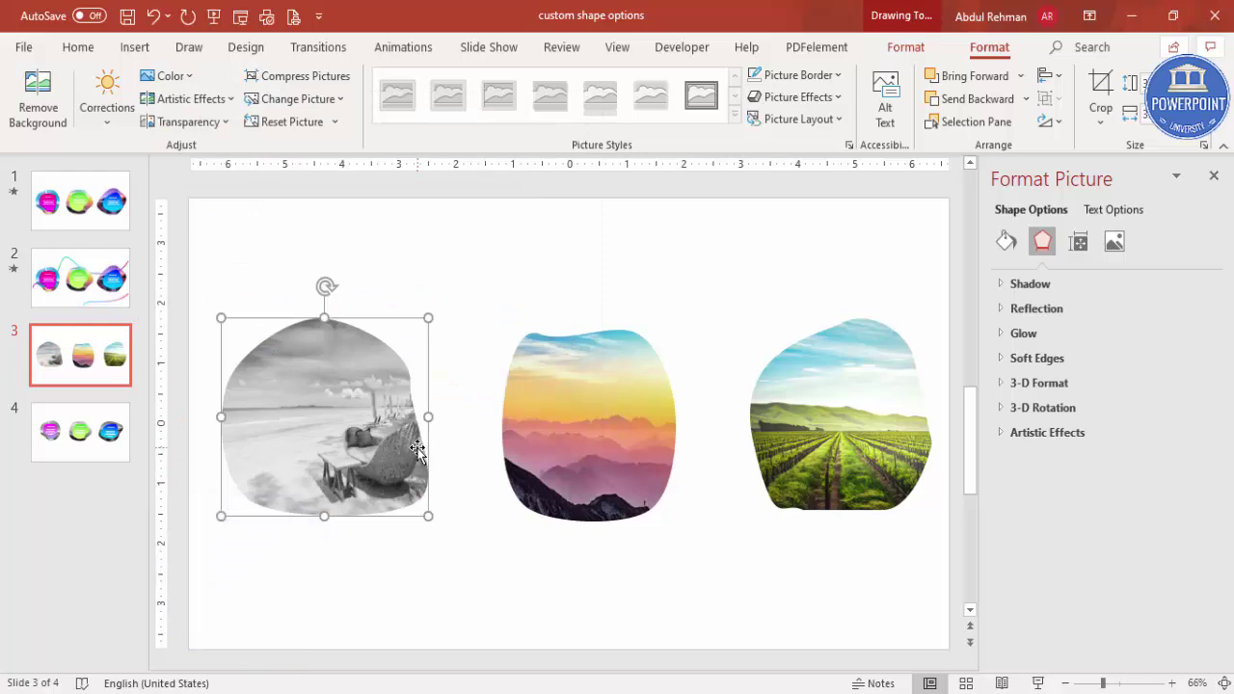
key(ctrl+z)
click(498, 276)
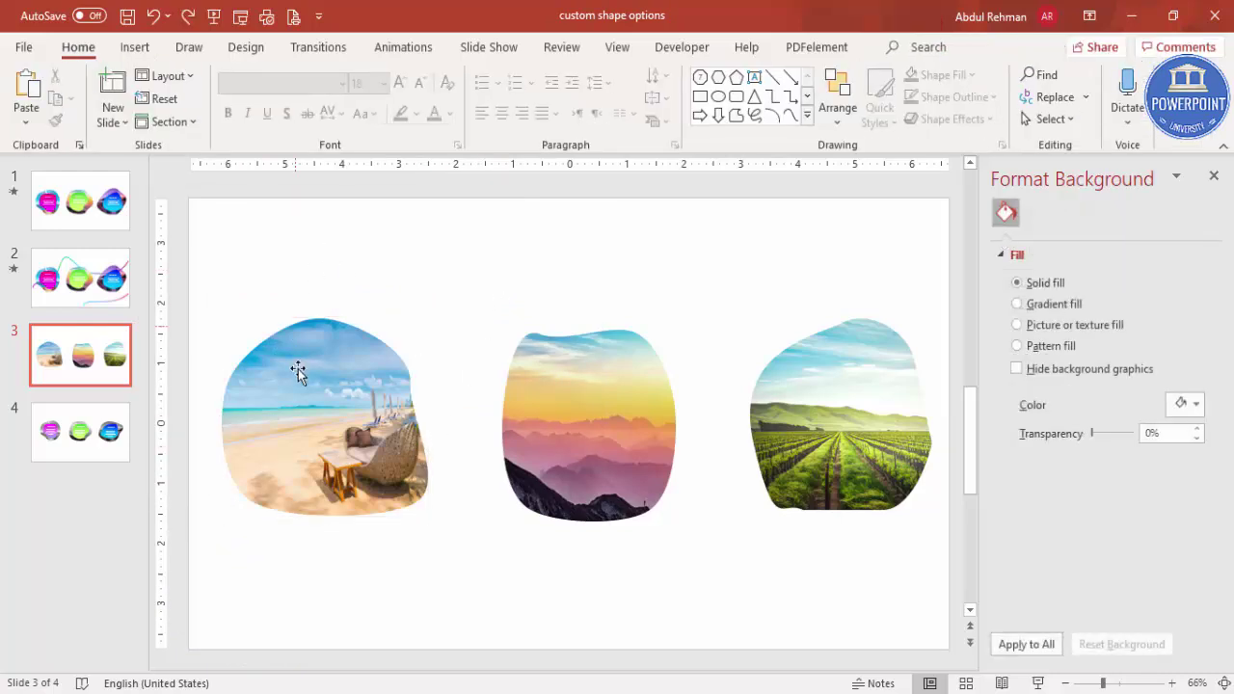
click(324, 405)
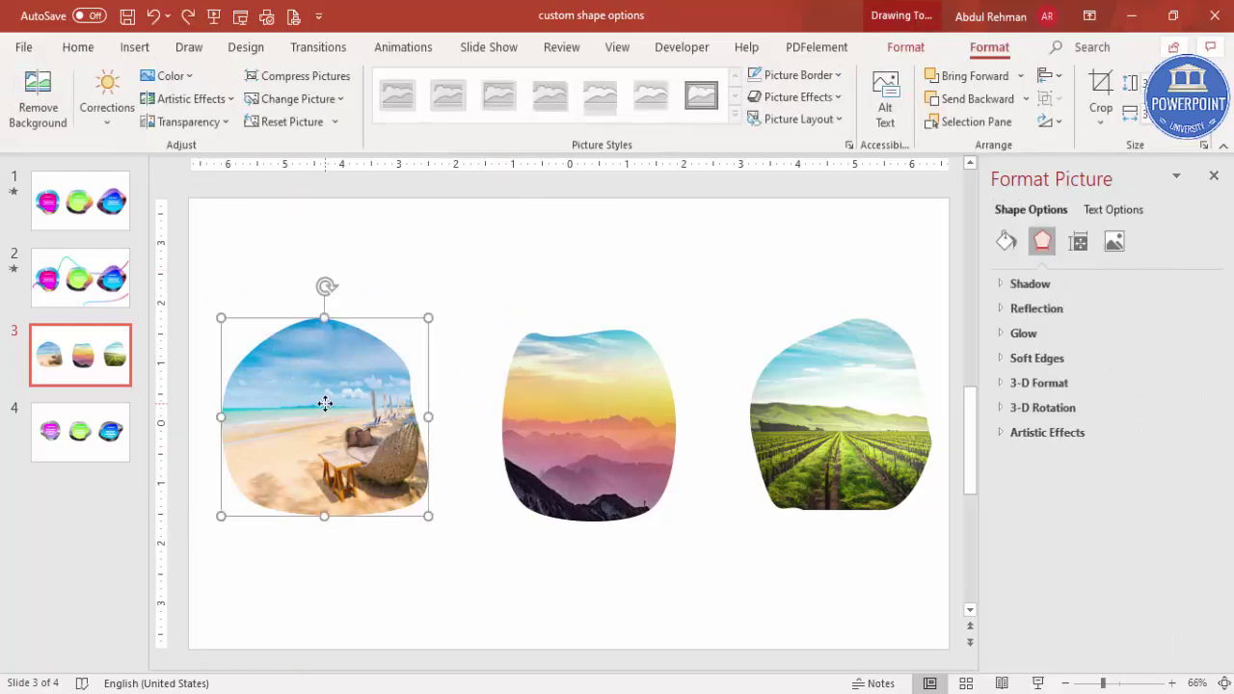
Ctrl-drag a copy of the beach blob and give it a solid grey fill.
drag(342, 408, 445, 321)
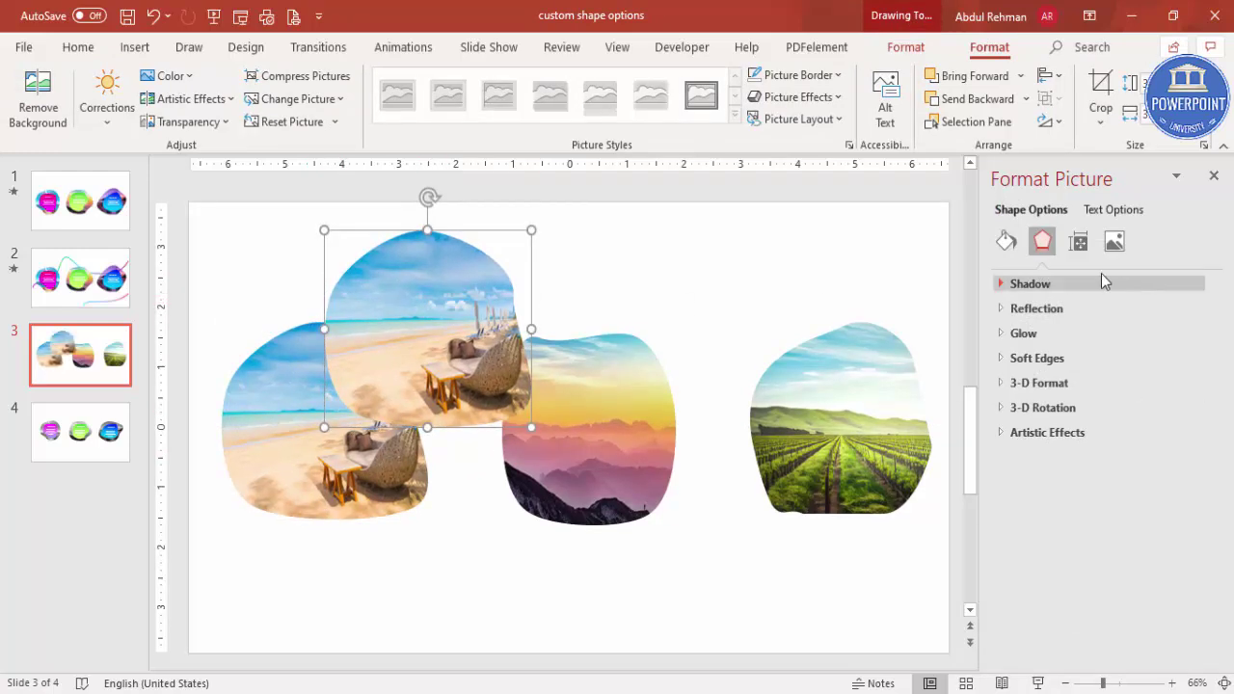
click(1006, 242)
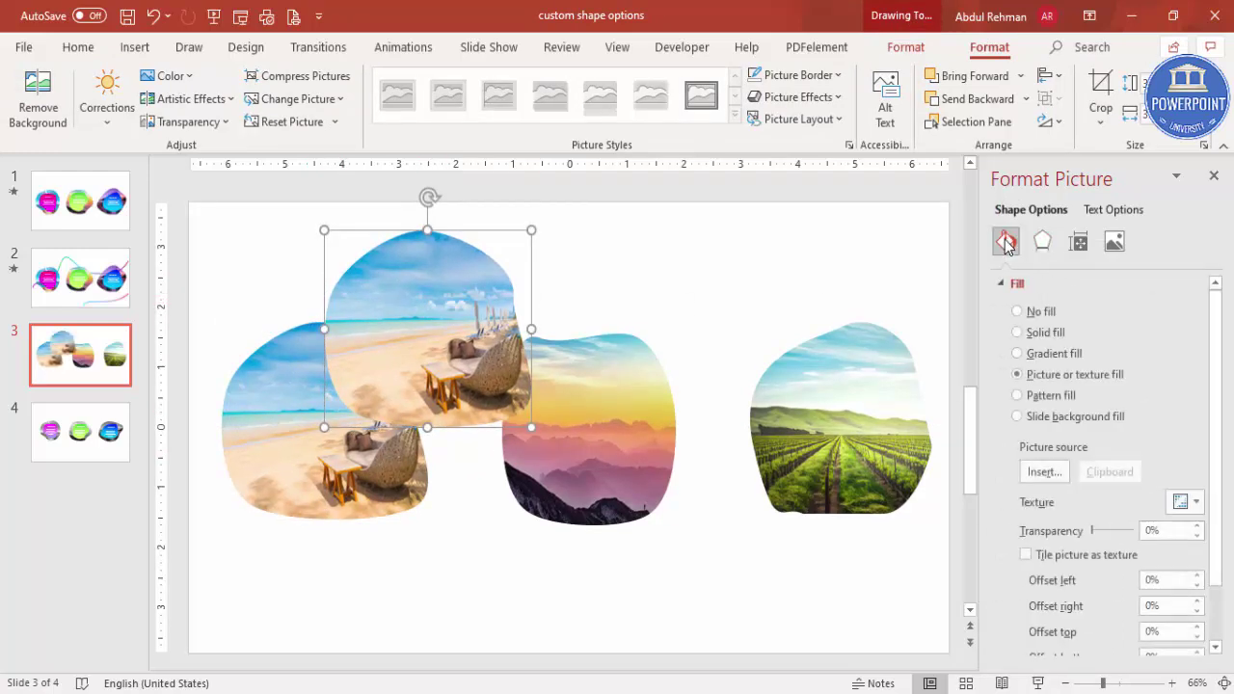
click(1046, 332)
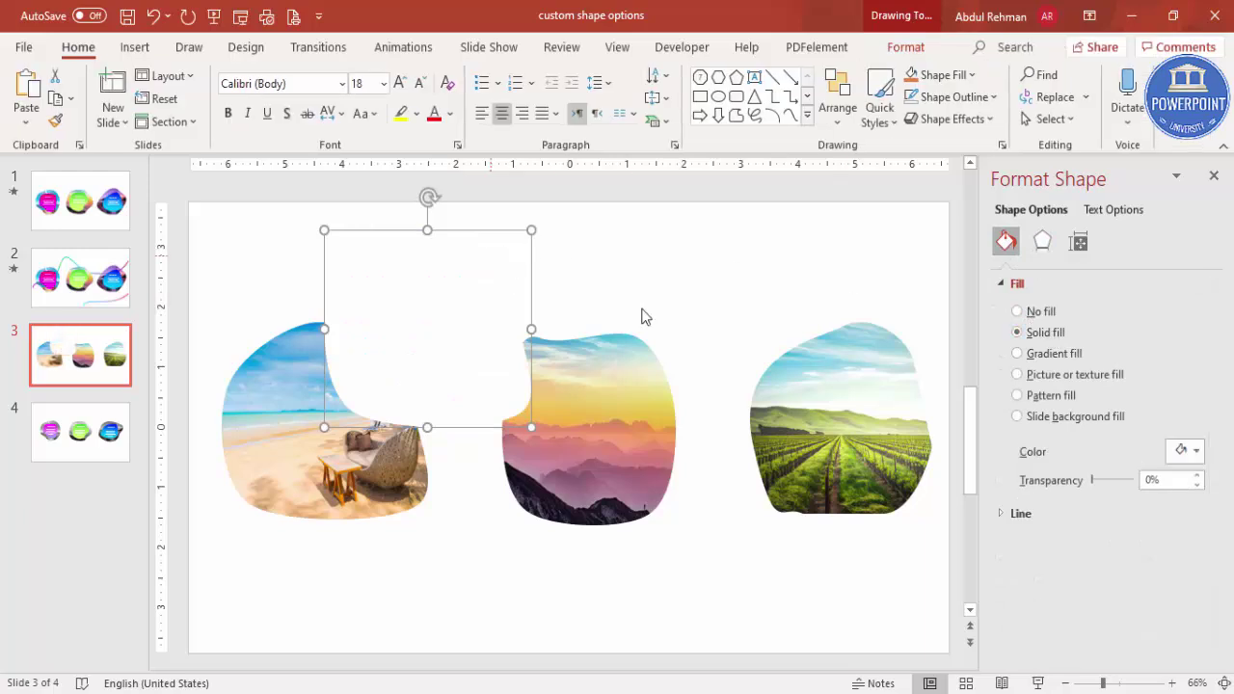
click(1196, 452)
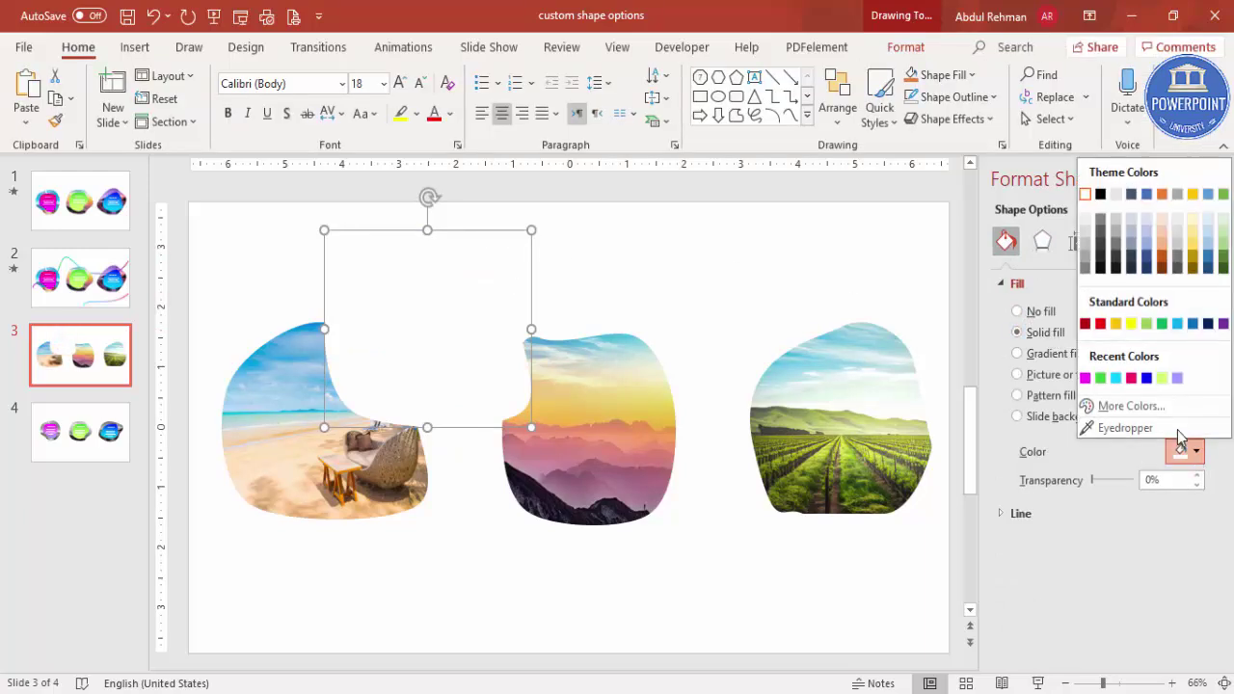
click(1098, 261)
Shrink the copy over the beach blob and switch it to a gradient fill, selecting the 83% stop.
drag(323, 231, 368, 270)
drag(463, 337, 334, 406)
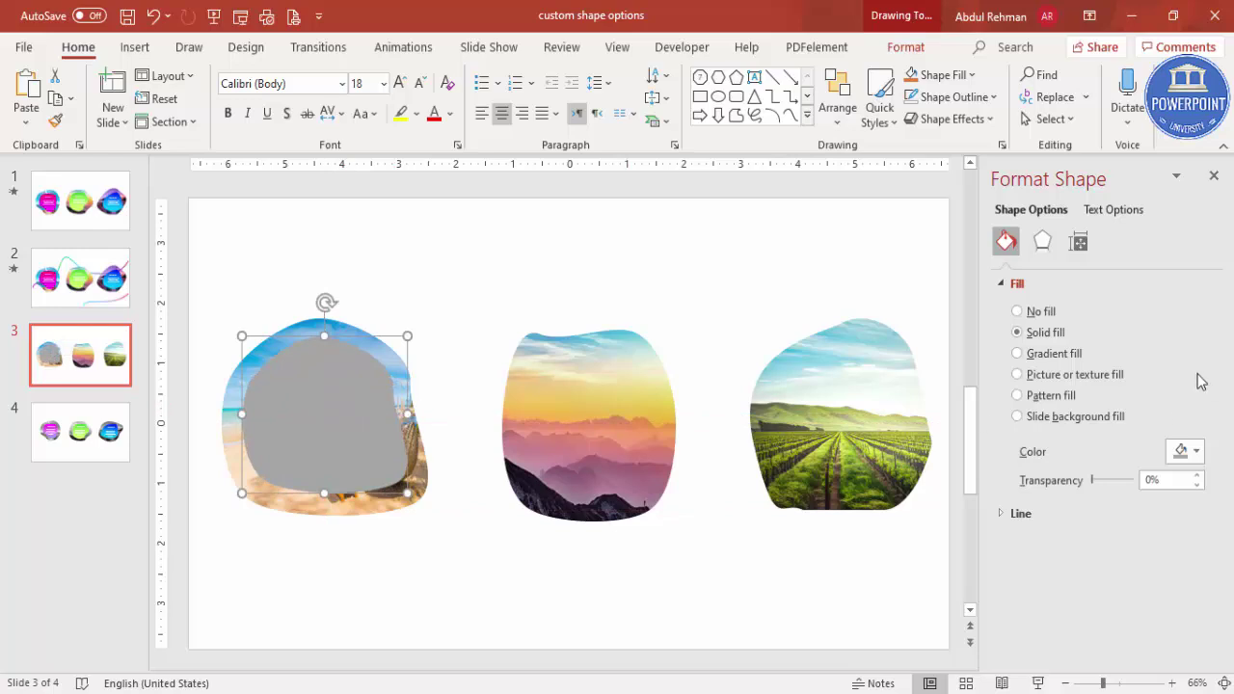
click(1020, 355)
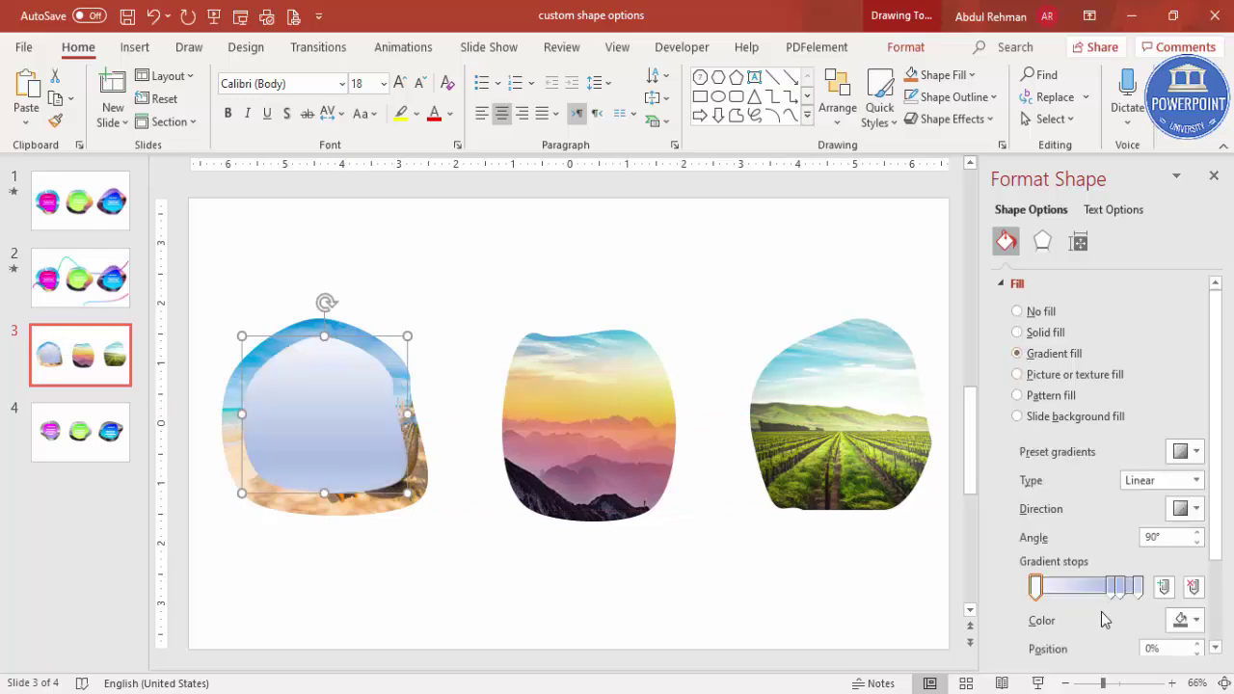
click(1119, 586)
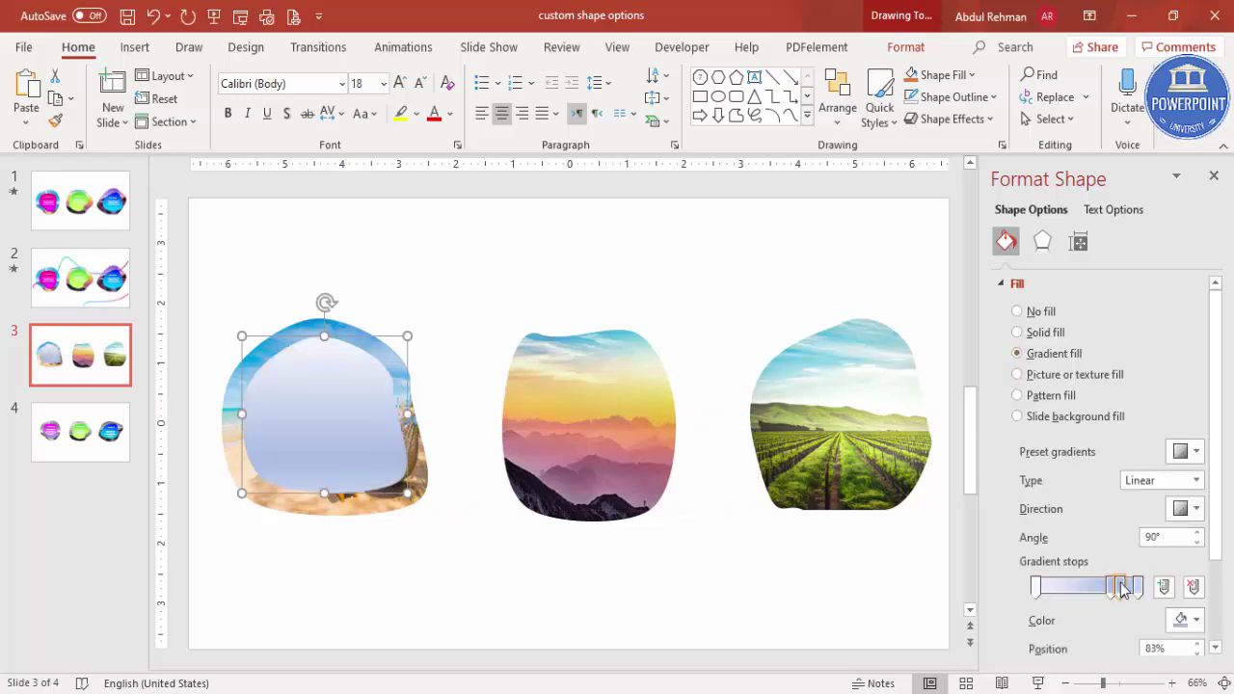